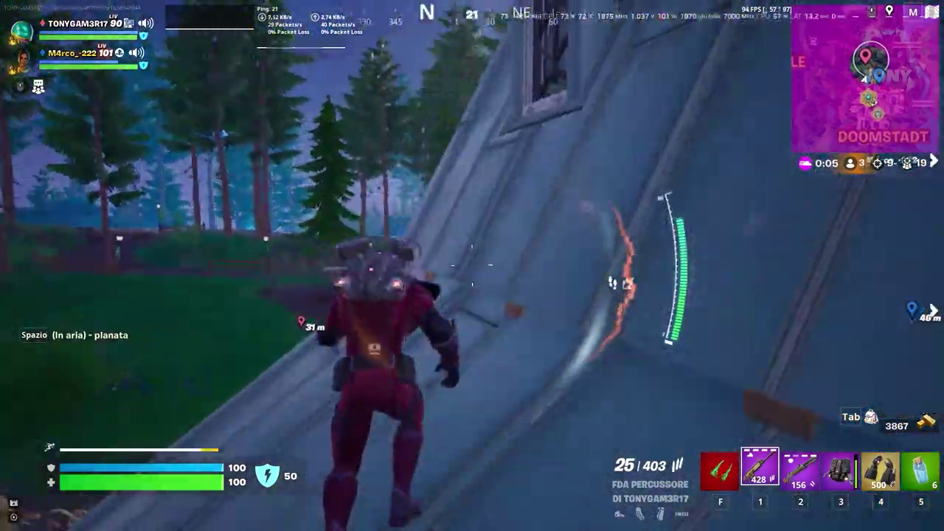
key(space)
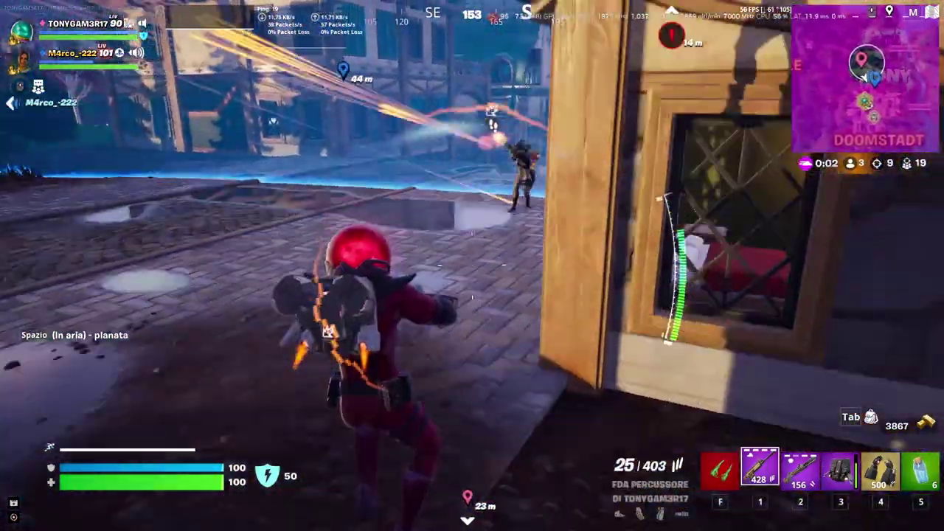
click(472, 266)
click(472, 265)
click(472, 265)
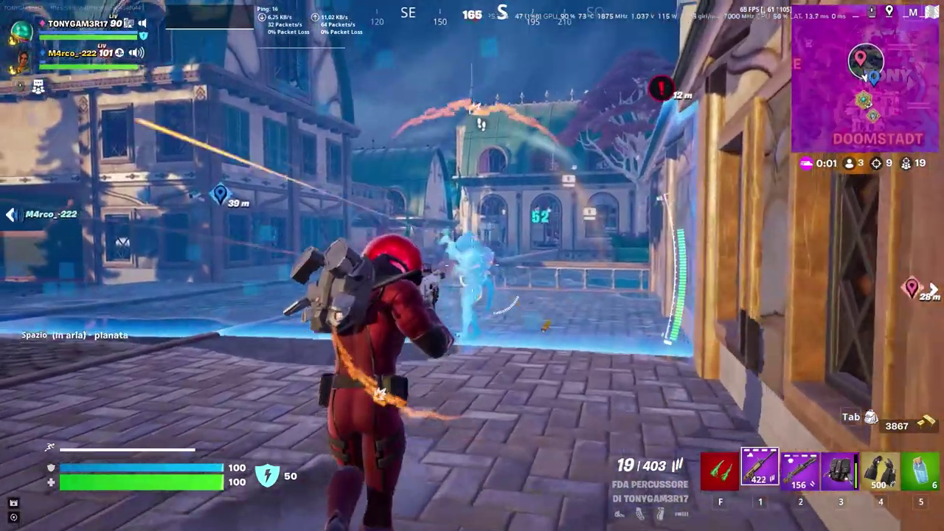
key(2)
click(472, 265)
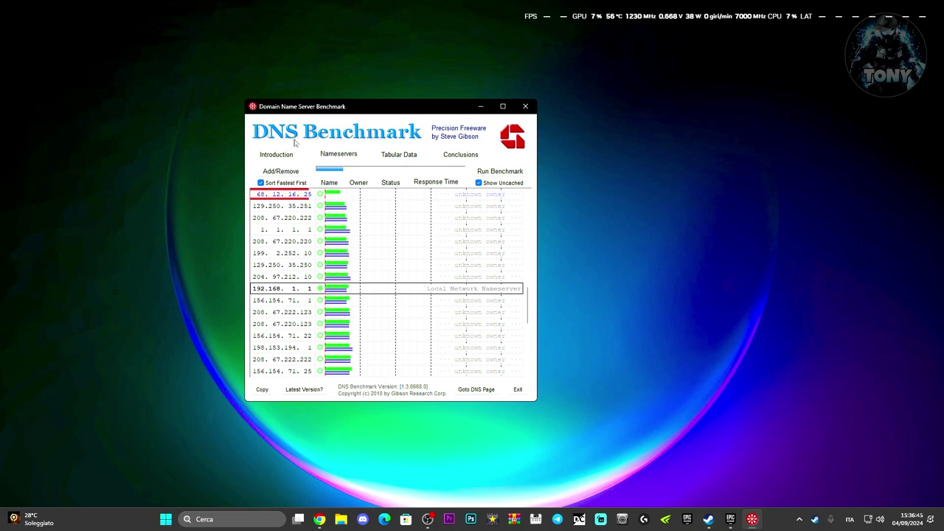
Step: Minimize the DNS Benchmark window and open the %appdata% folder through the Run (Esegui) dialog
click(478, 107)
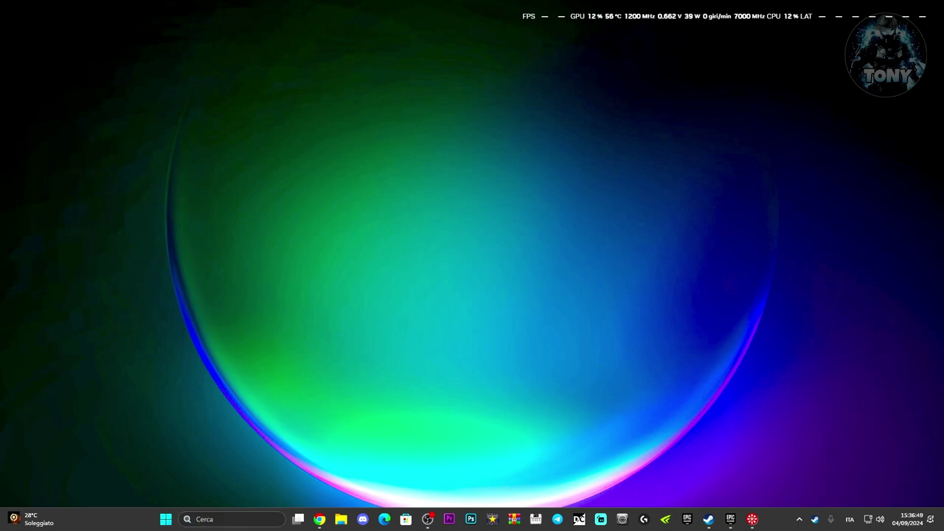
click(236, 519)
text(esegui)
click(252, 213)
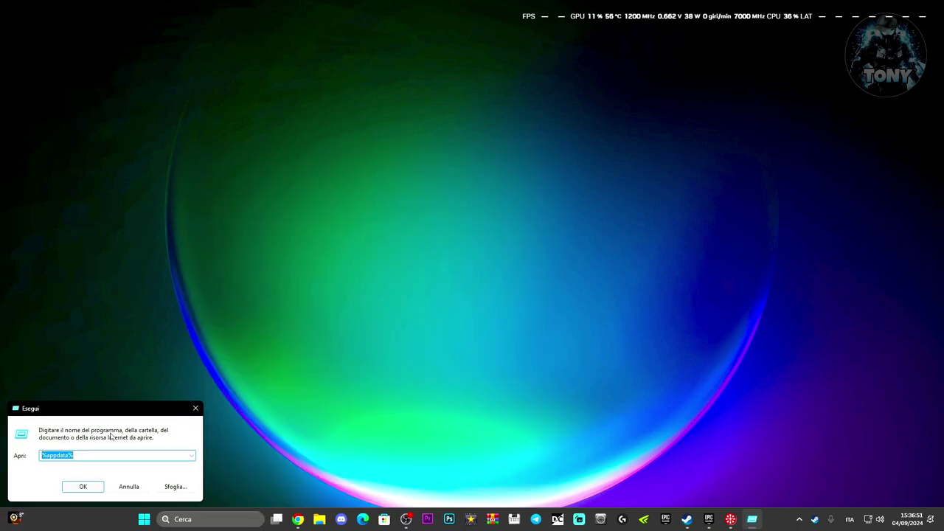
drag(94, 418, 429, 269)
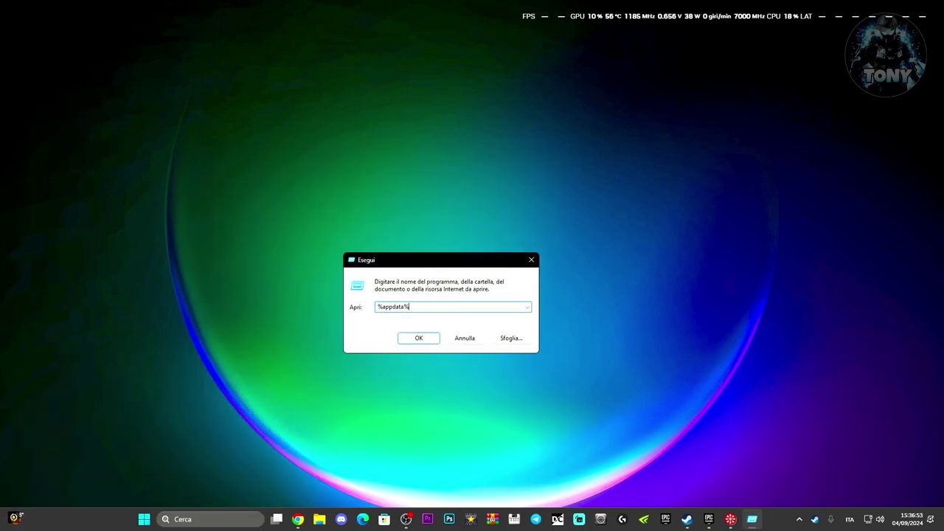
drag(377, 307, 410, 307)
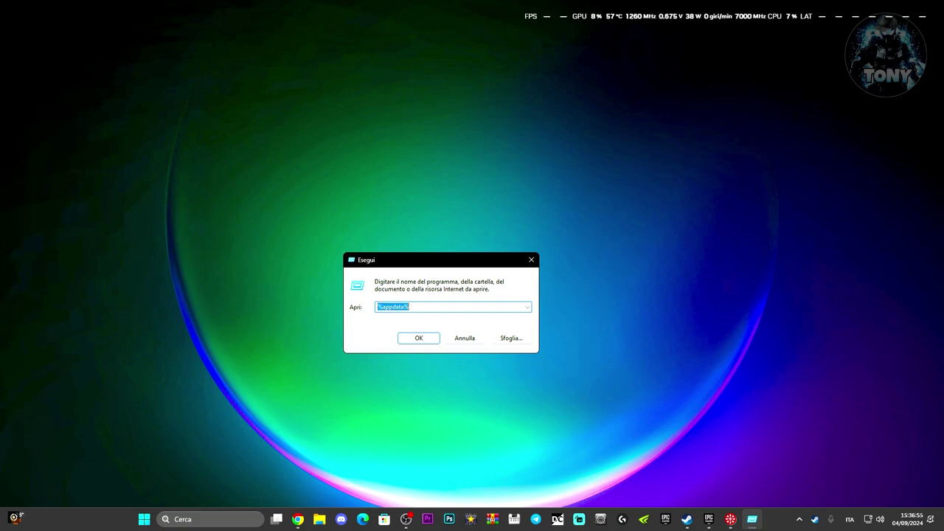
click(410, 307)
click(417, 338)
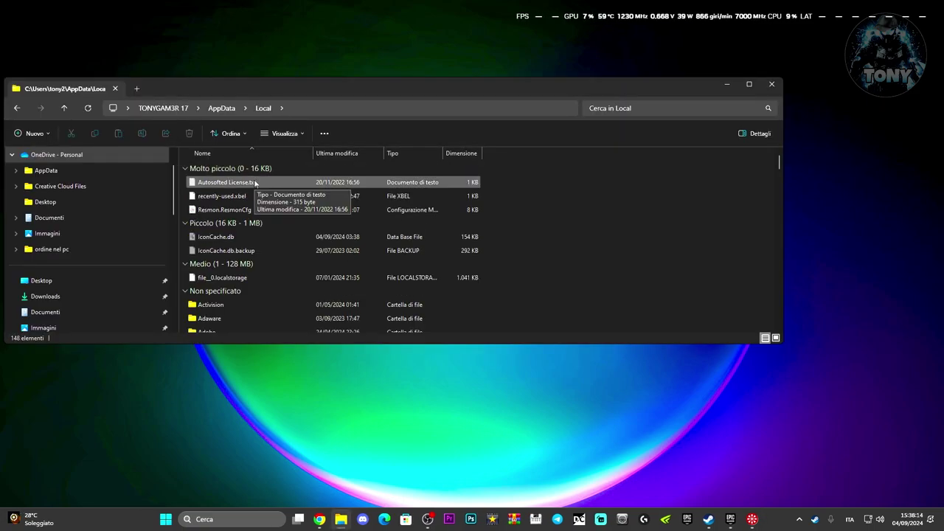
Step: Go to AppData\Local and open the FortniteGame folder
click(223, 108)
double_click(239, 168)
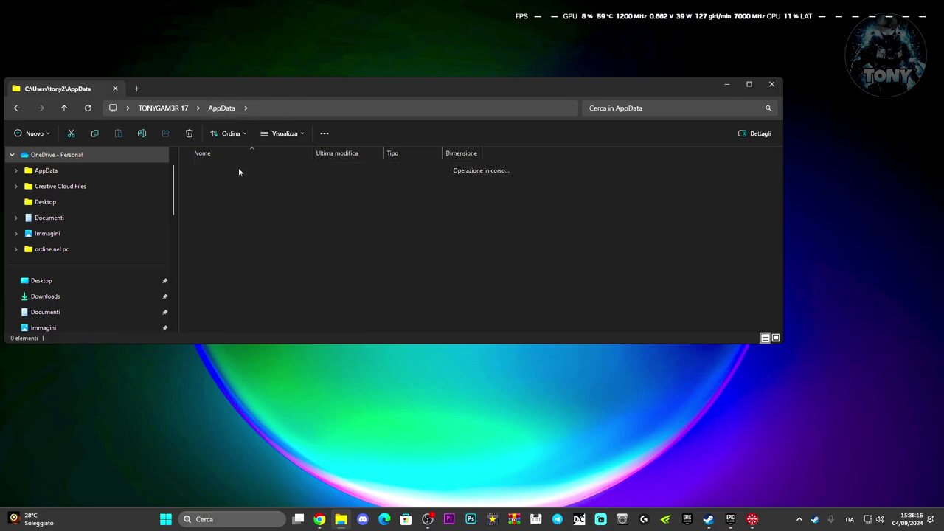
scroll(283, 238, down, 15)
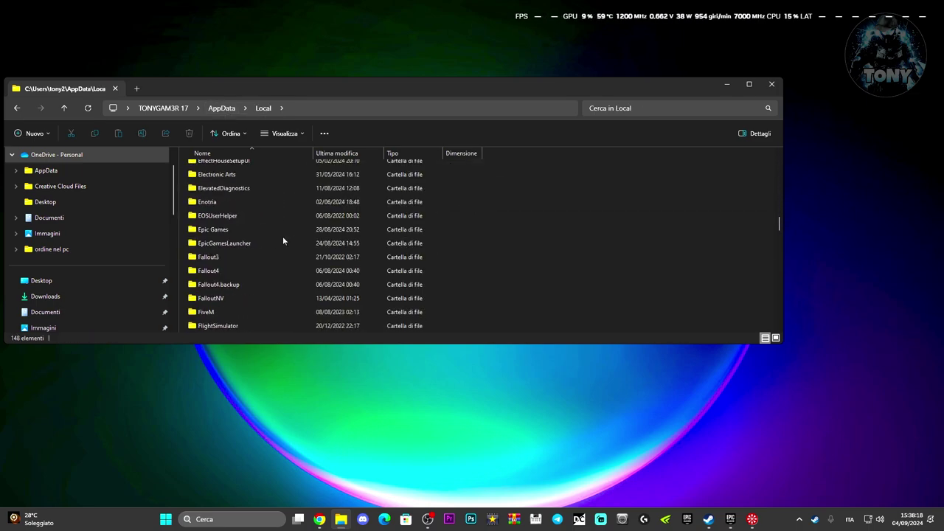
scroll(283, 238, down, 3)
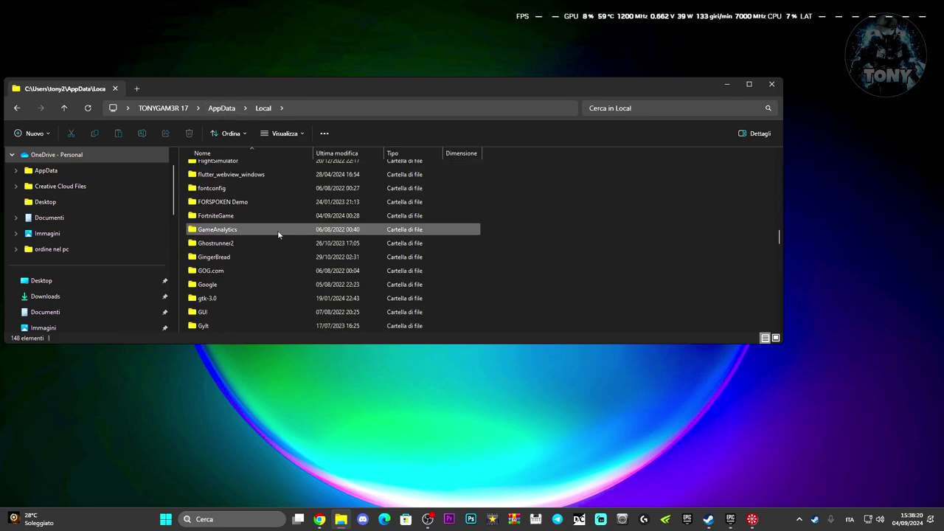
click(257, 216)
double_click(258, 216)
Step: Open the WindowsClient folder under Saved\Config in the FortniteGame directory
double_click(235, 169)
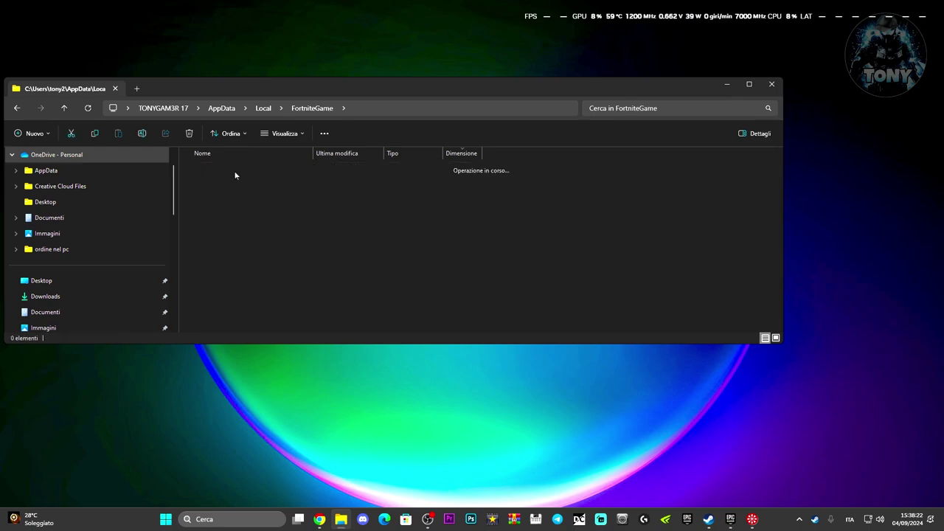
click(236, 186)
double_click(236, 186)
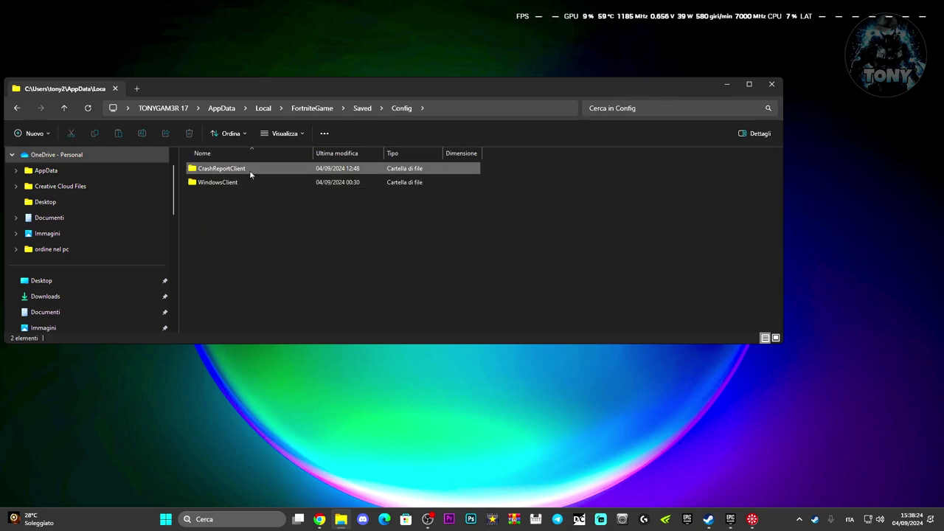
click(259, 184)
double_click(261, 184)
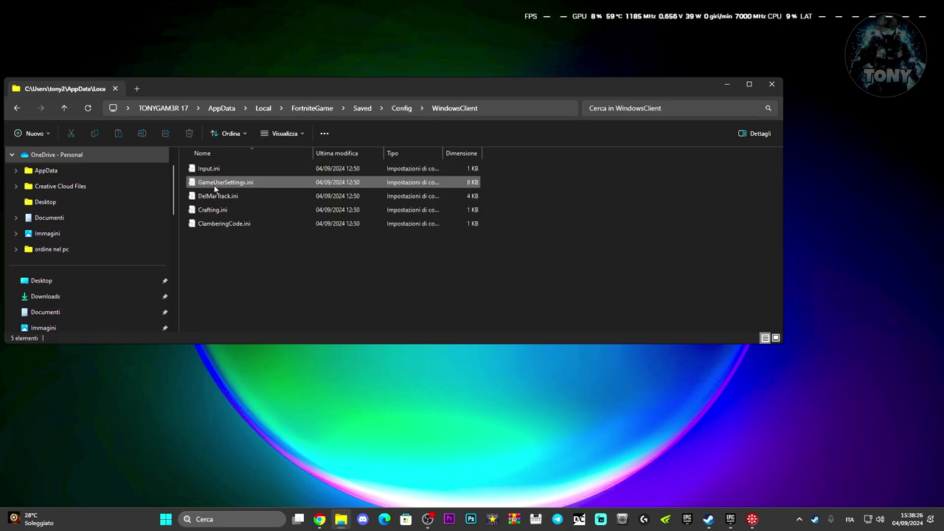
Step: Open GameUserSettings.ini, look through its graphics, chat and audio settings, and close the file
click(270, 185)
double_click(270, 186)
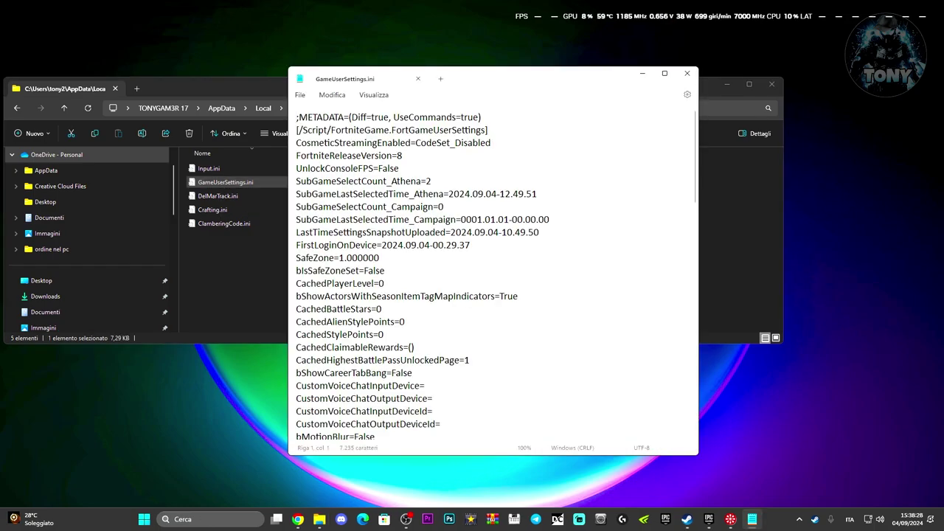
scroll(433, 262, down, 20)
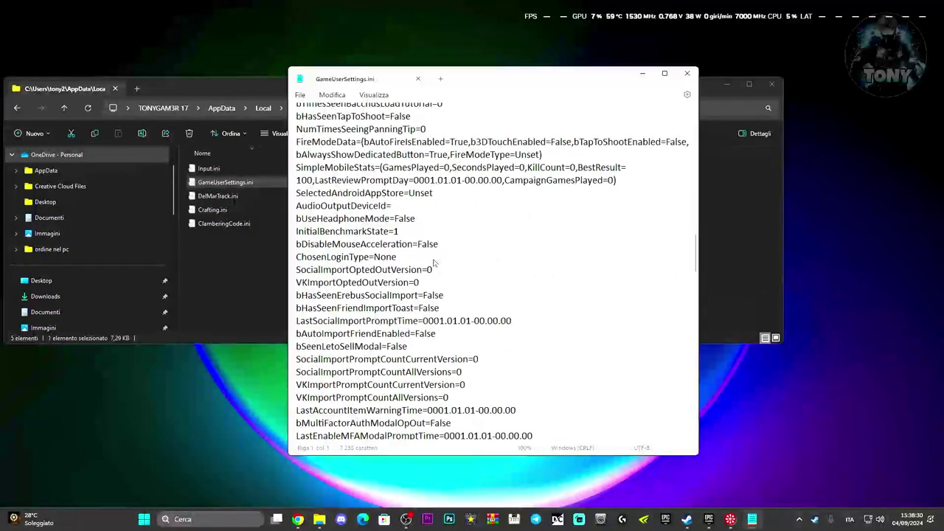
scroll(433, 262, down, 15)
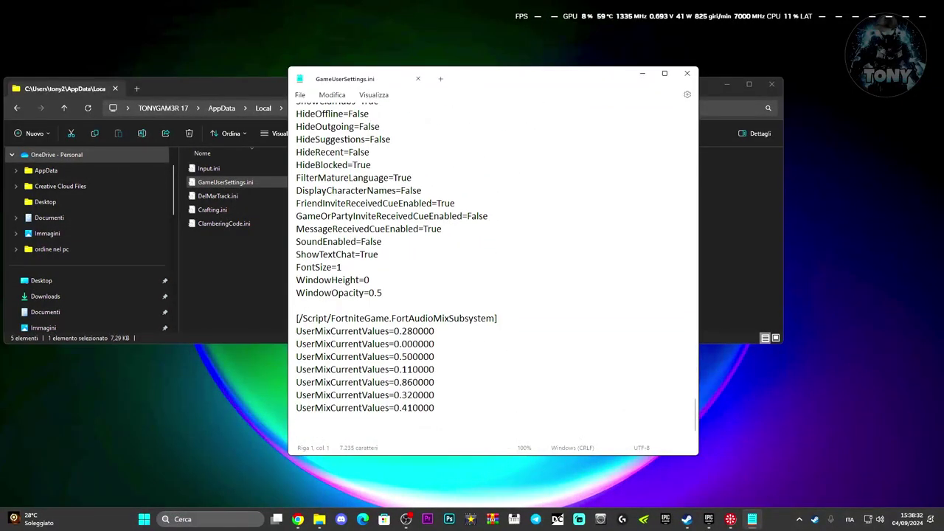
scroll(482, 284, up, 12)
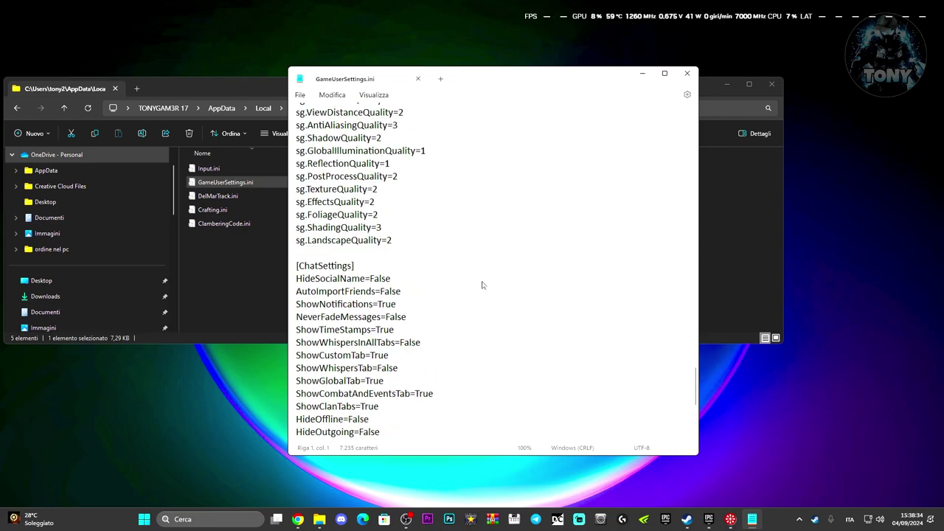
scroll(482, 285, down, 10)
scroll(483, 284, up, 13)
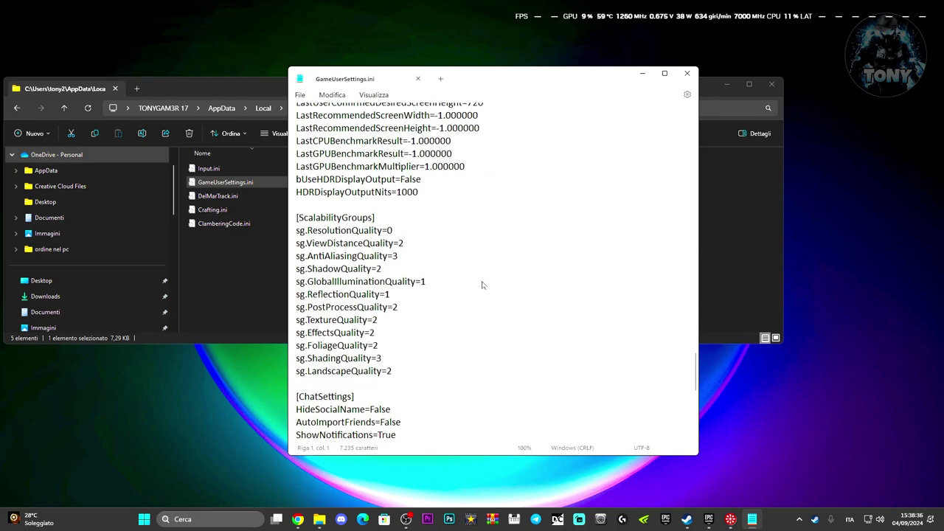
scroll(482, 284, up, 10)
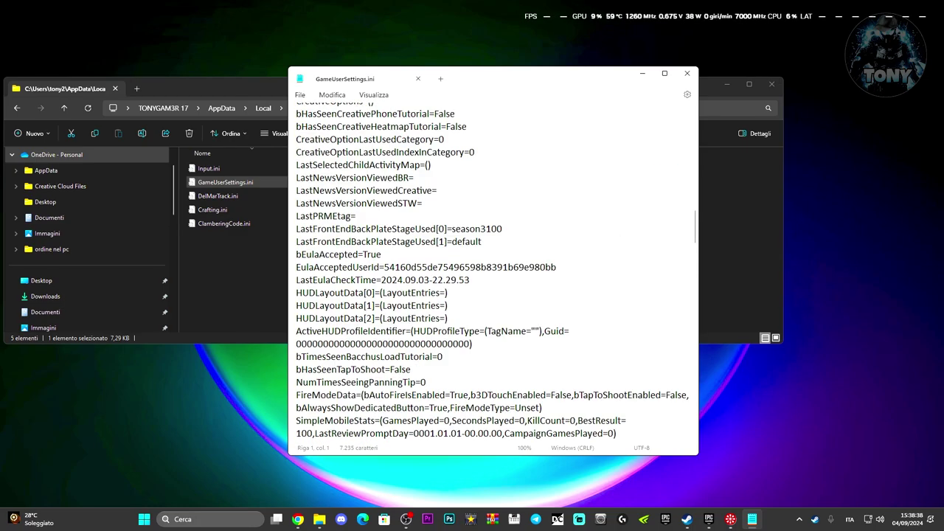
click(686, 74)
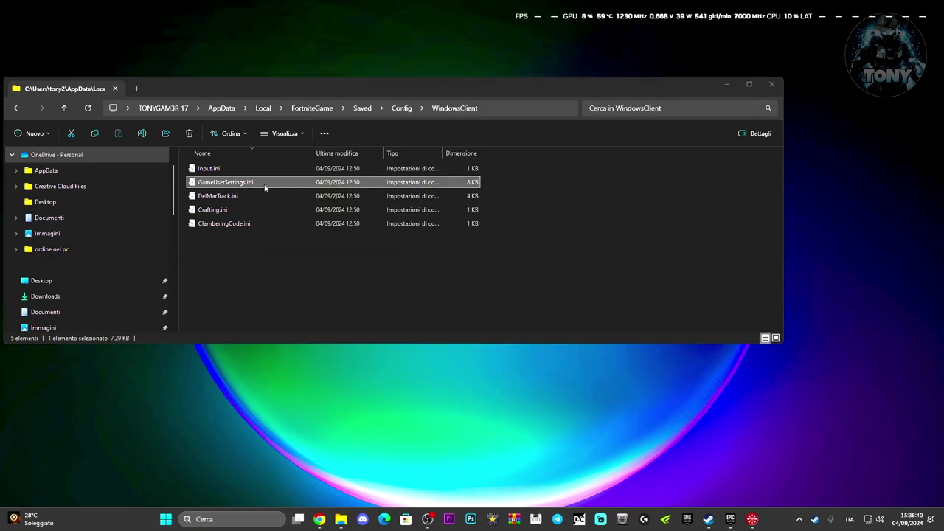
Step: Delete GameUserSettings.ini from the WindowsClient folder and close the folder window
key(Delete)
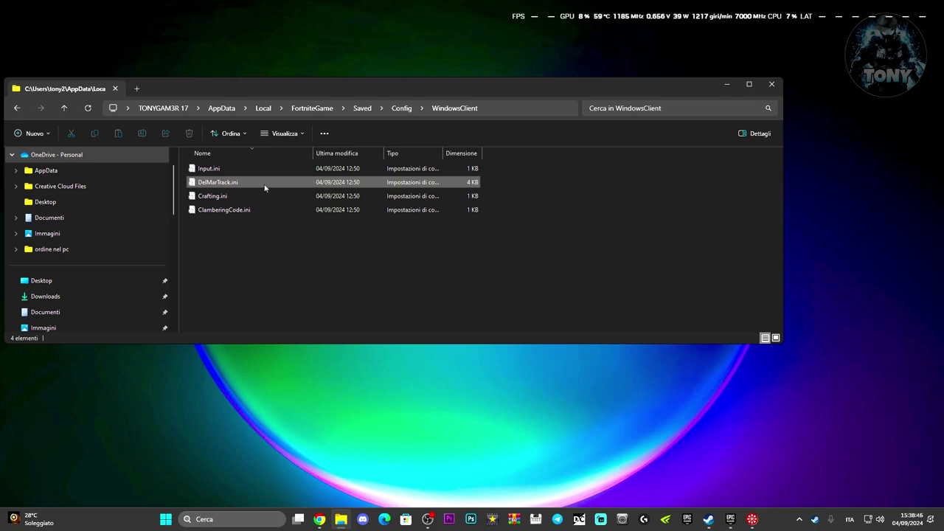
click(771, 85)
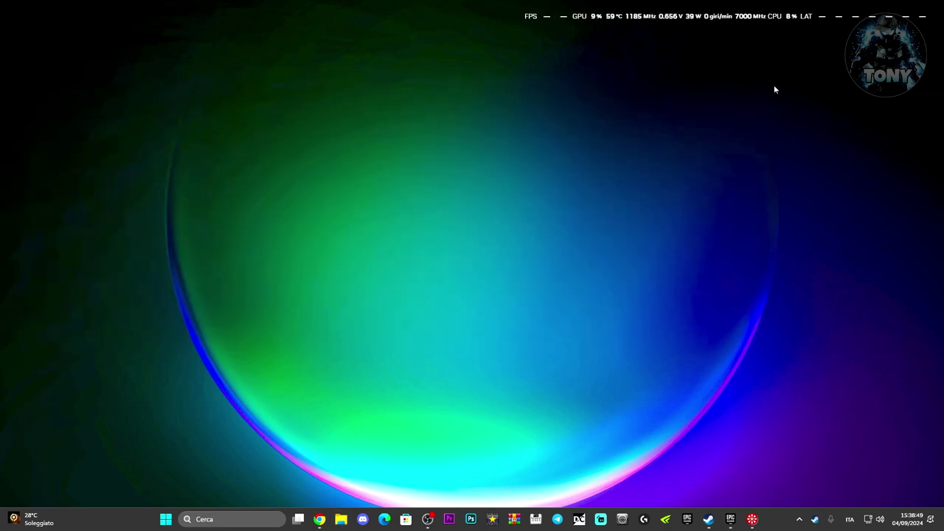
Step: Permanently delete GameUserSettings.ini from the Recycle Bin (Cestino) and close its window
click(341, 519)
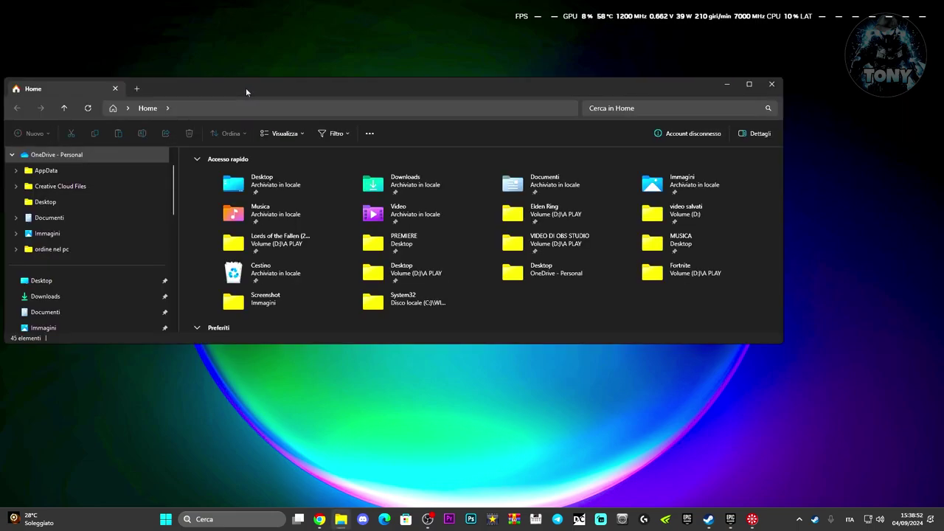
drag(245, 88, 382, 88)
scroll(255, 232, down, 5)
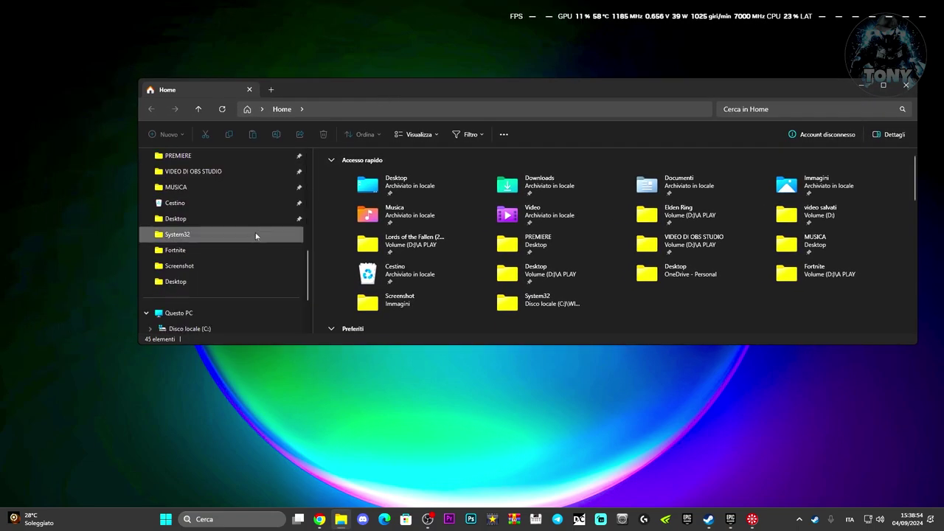
click(186, 204)
right_click(187, 204)
click(332, 193)
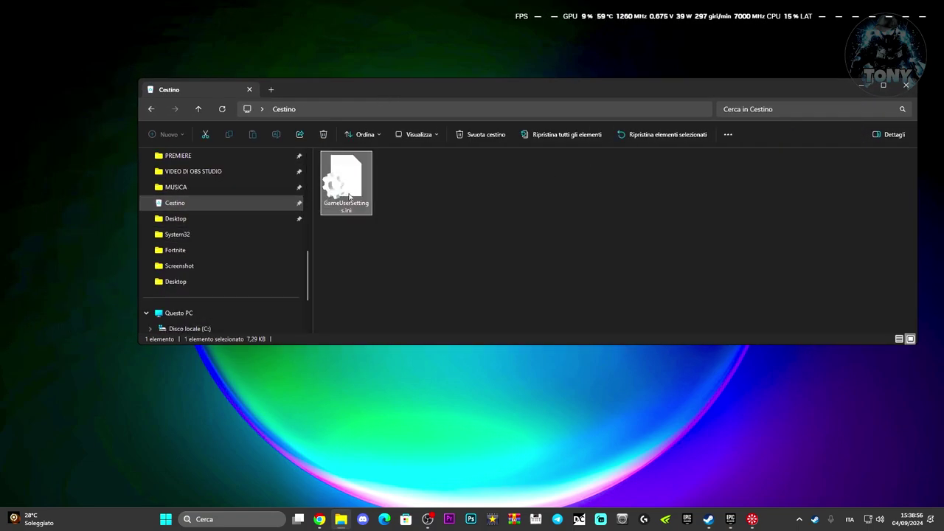
key(Delete)
click(513, 301)
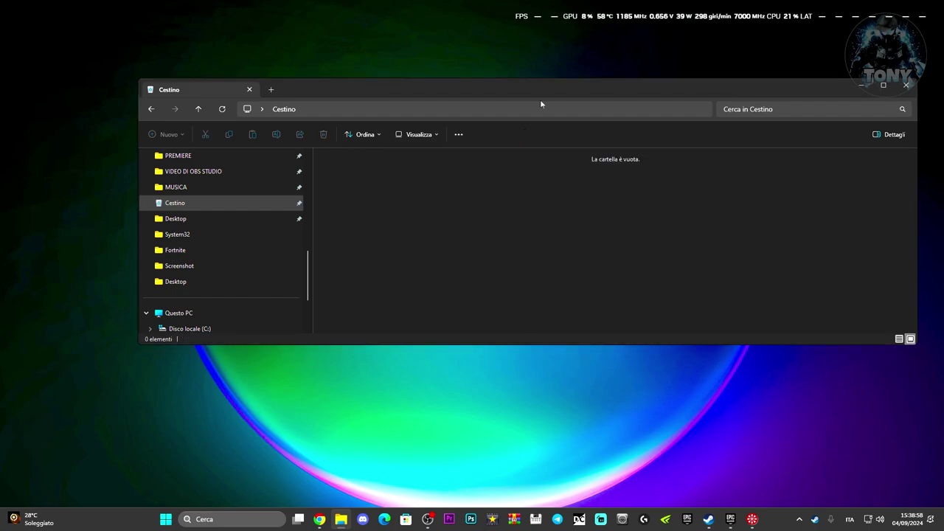
drag(543, 90, 476, 97)
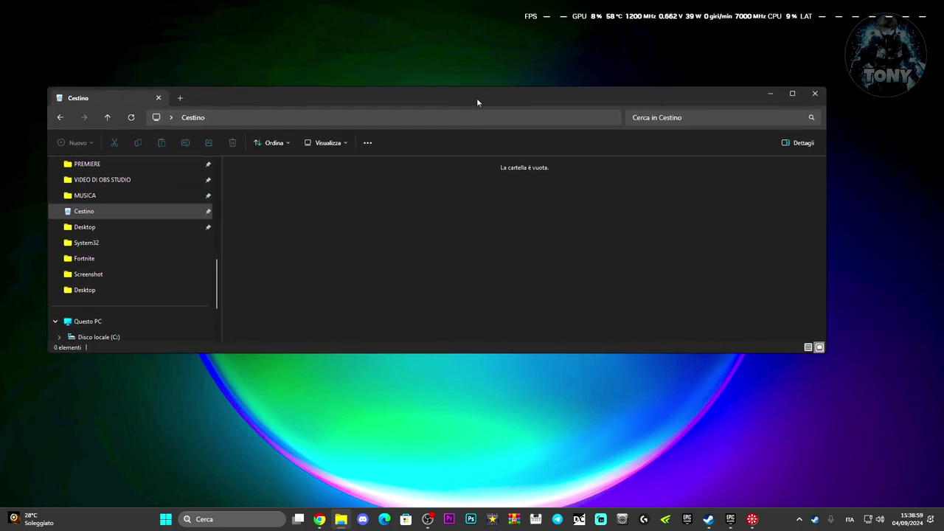
click(814, 93)
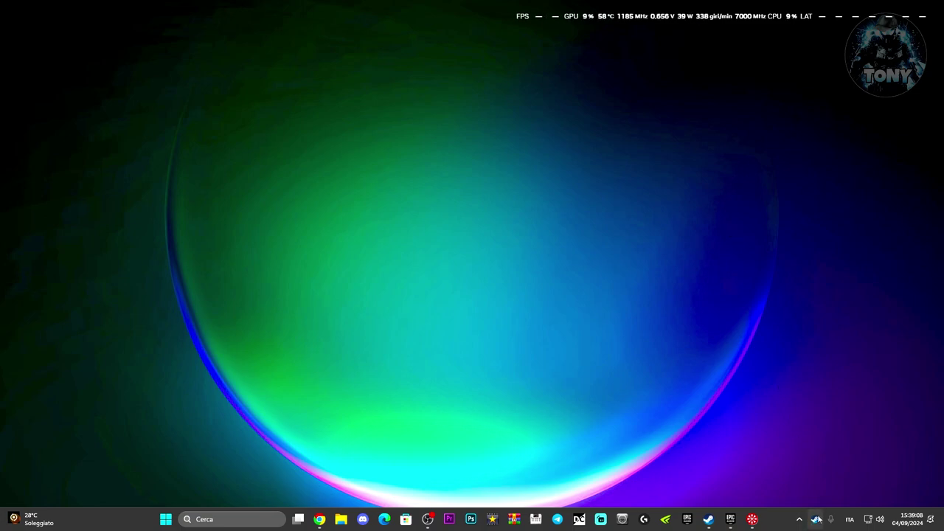
Step: Open the advanced network settings and expand the Ethernet adapter with the Realtek PCIe GbE controller
right_click(870, 520)
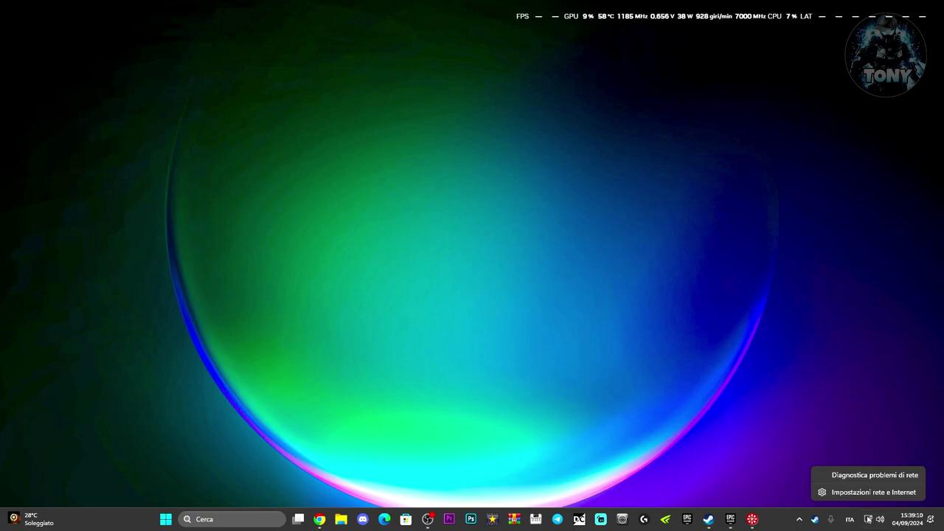
click(867, 494)
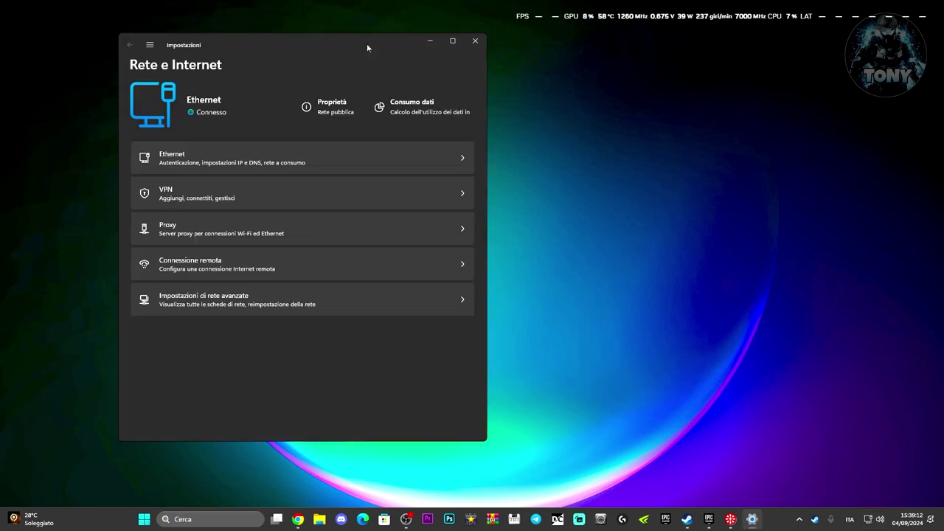
click(310, 303)
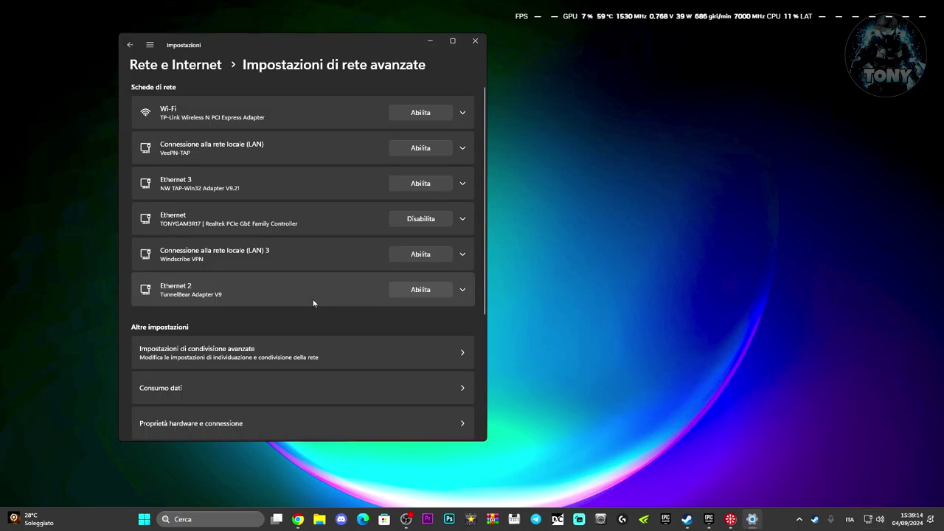
click(282, 220)
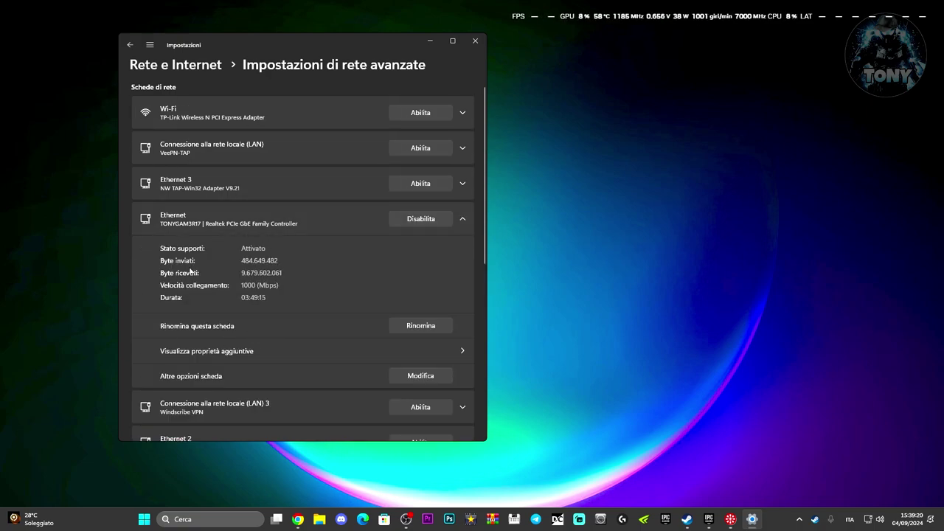
Step: Open the Ethernet adapter's Internet Protocol Version 4 (TCP/IPv4) properties and switch to manually specified DNS server addresses
click(421, 376)
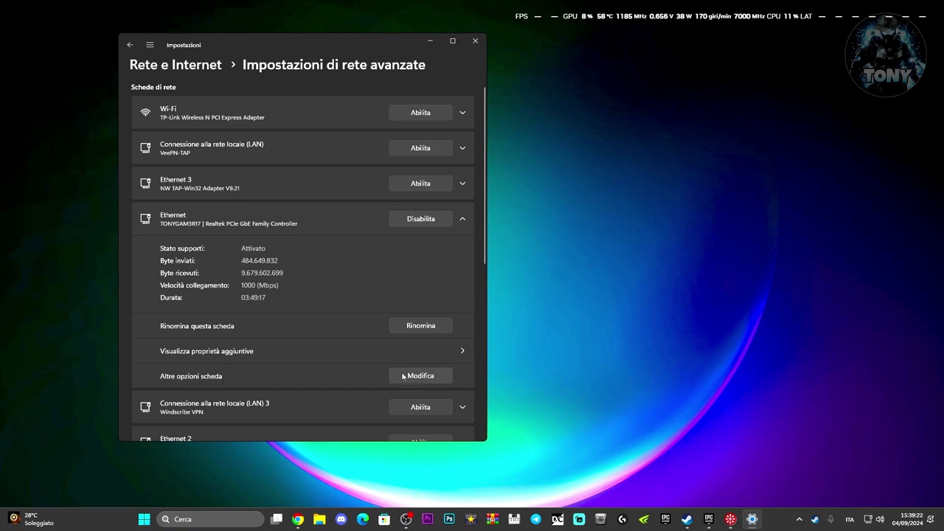
drag(221, 56, 582, 131)
click(557, 237)
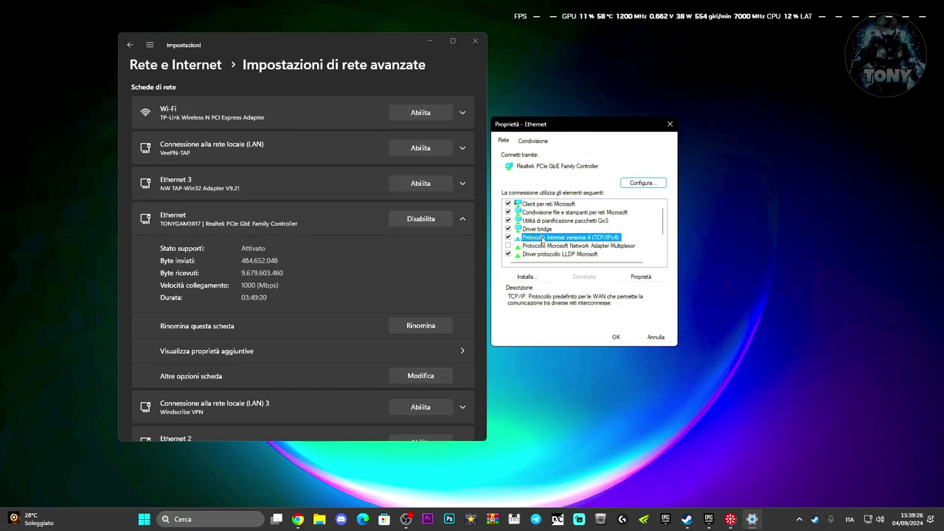
double_click(590, 242)
drag(599, 172, 753, 136)
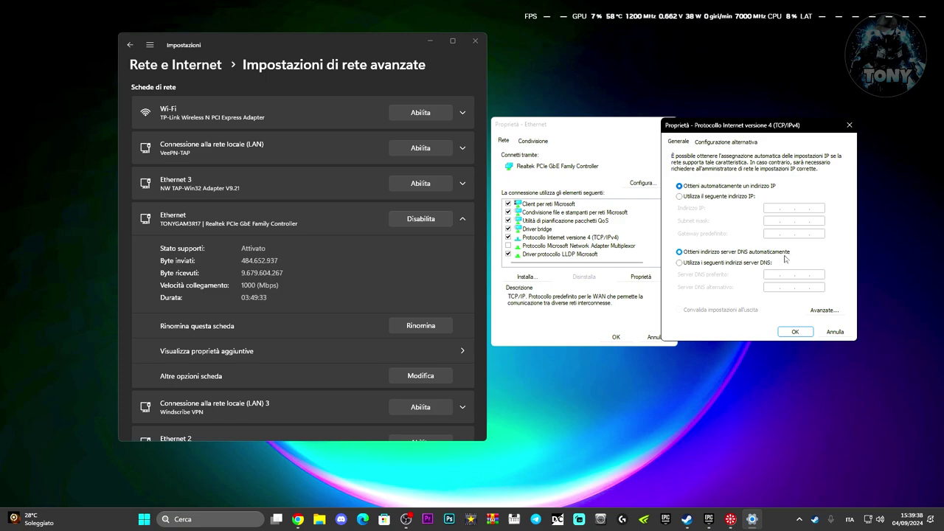
click(678, 263)
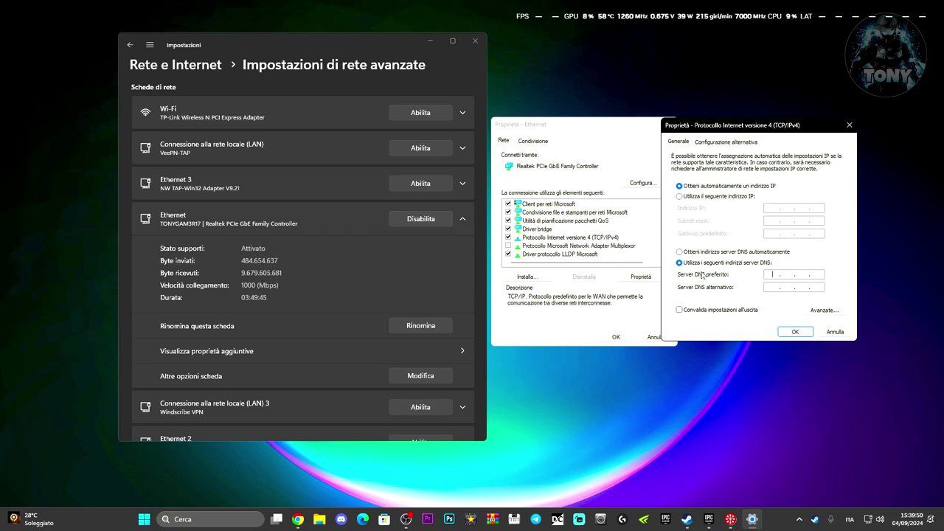
Step: Switch to DNS Benchmark and place its window beside the IPv4 properties dialog so both can be read
click(730, 518)
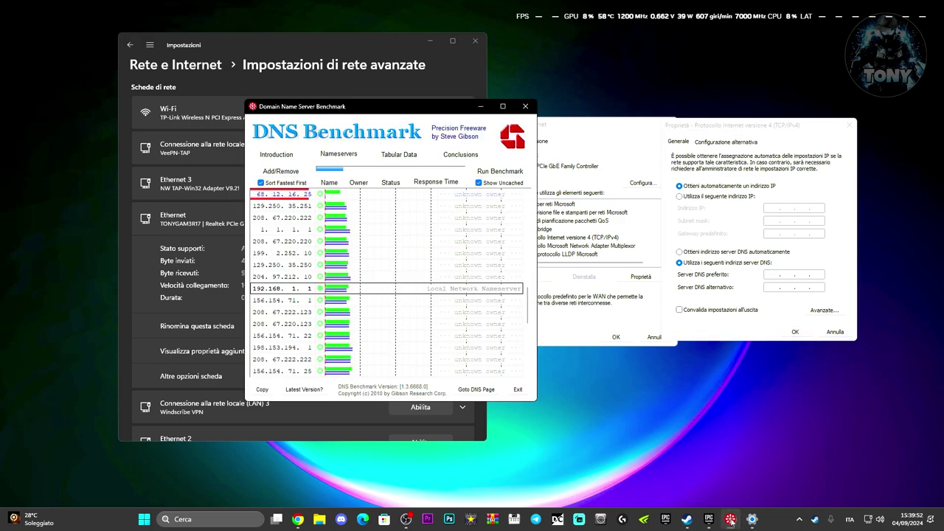
drag(429, 99, 692, 79)
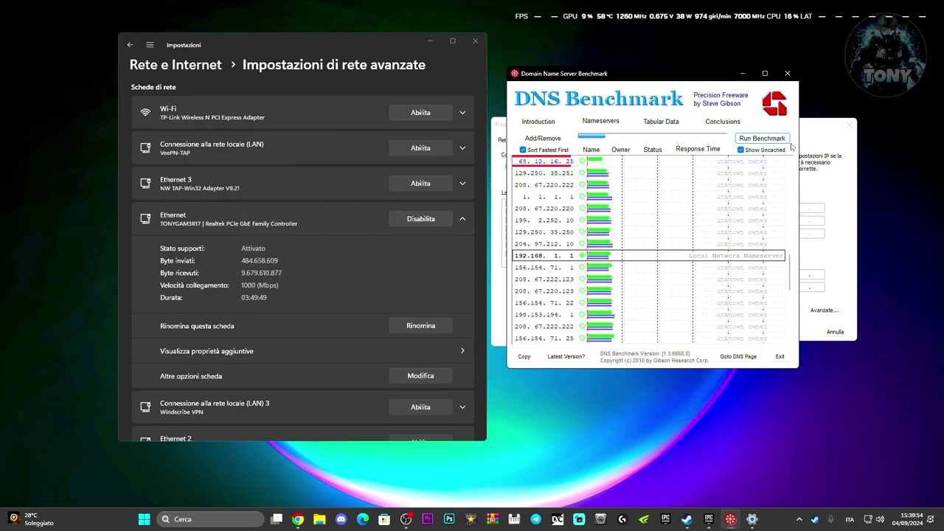
click(770, 142)
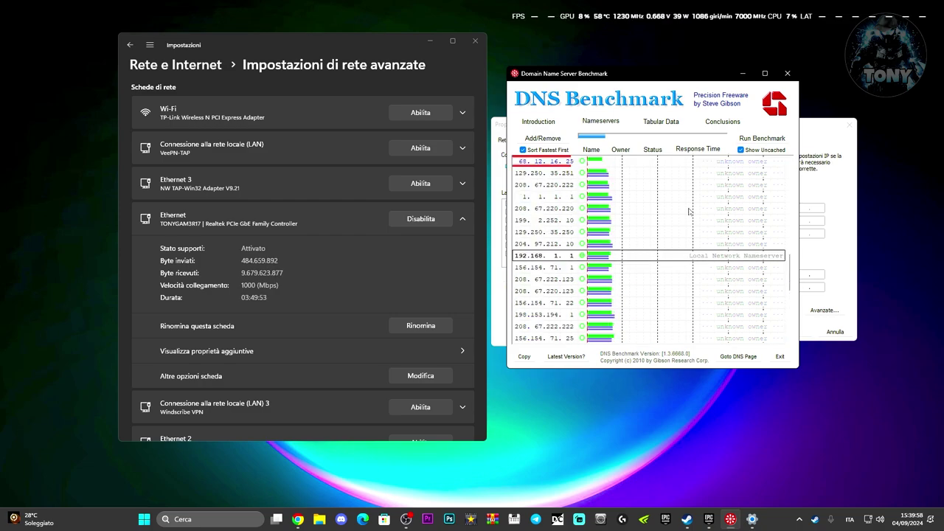
click(810, 134)
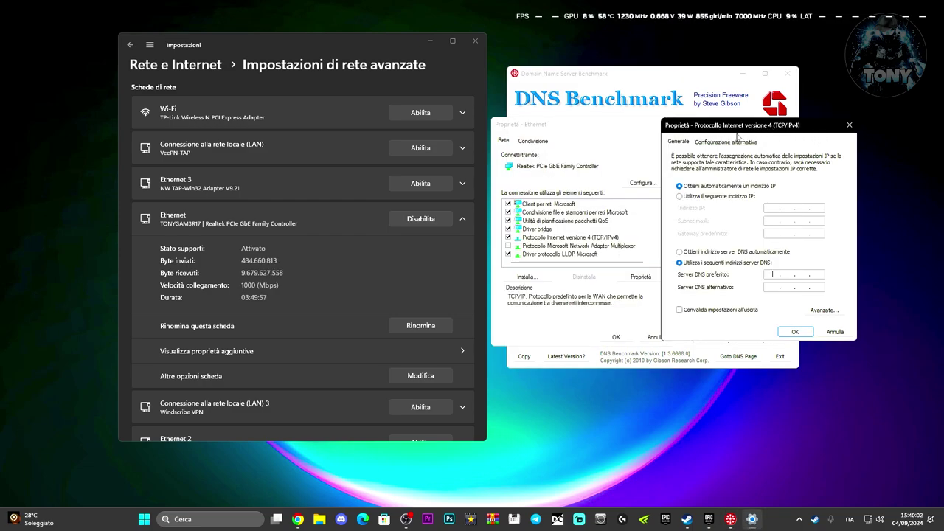
click(683, 75)
drag(682, 75, 392, 89)
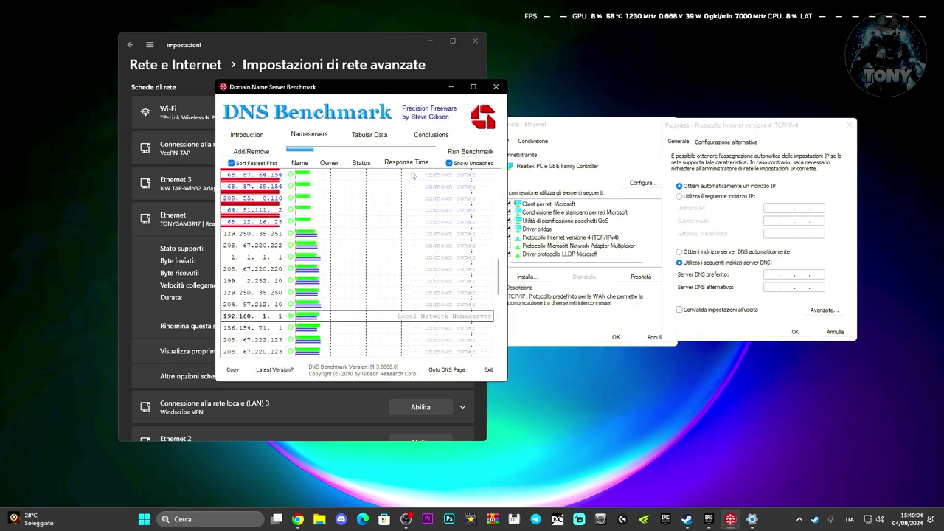
Step: Examine the DNS Benchmark nameserver list, comparing the servers' addresses, names, statuses and response times
scroll(389, 280, down, 2)
scroll(388, 281, down, 2)
scroll(389, 280, up, 3)
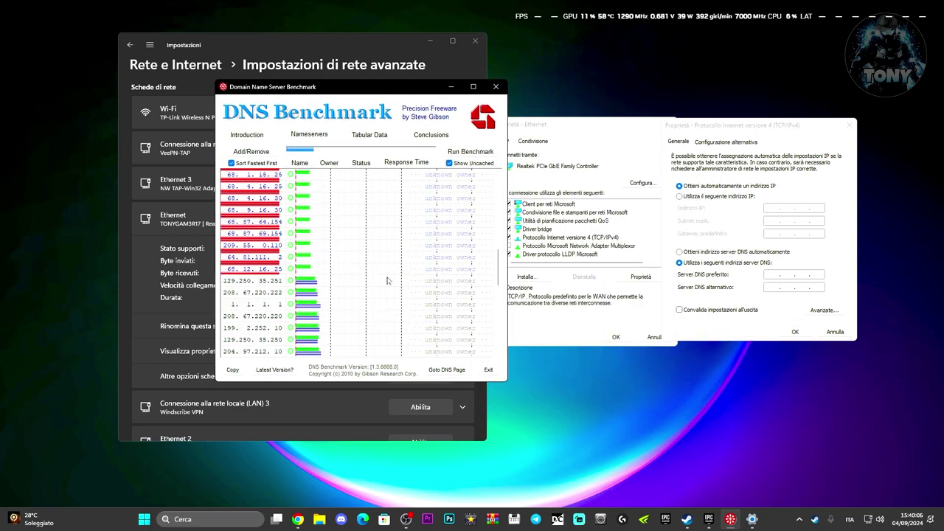
scroll(388, 280, down, 3)
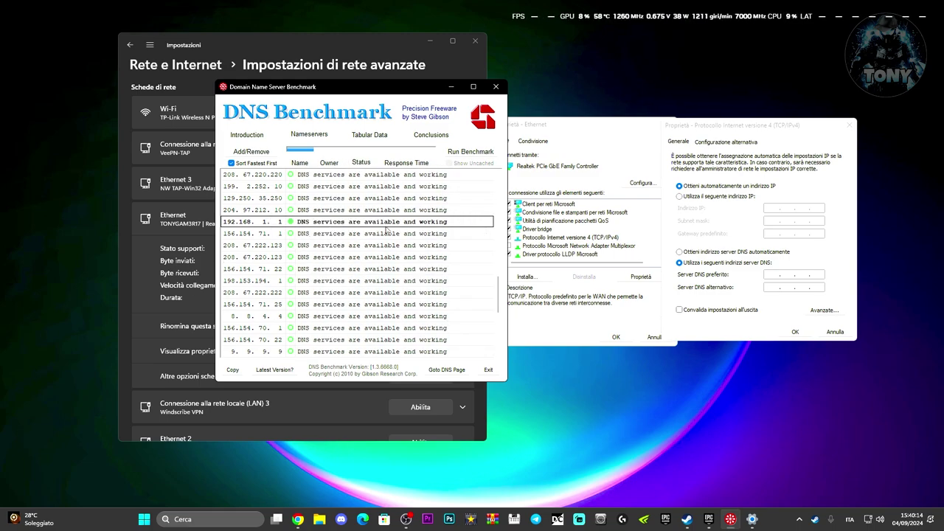
scroll(386, 243, up, 5)
scroll(385, 243, up, 3)
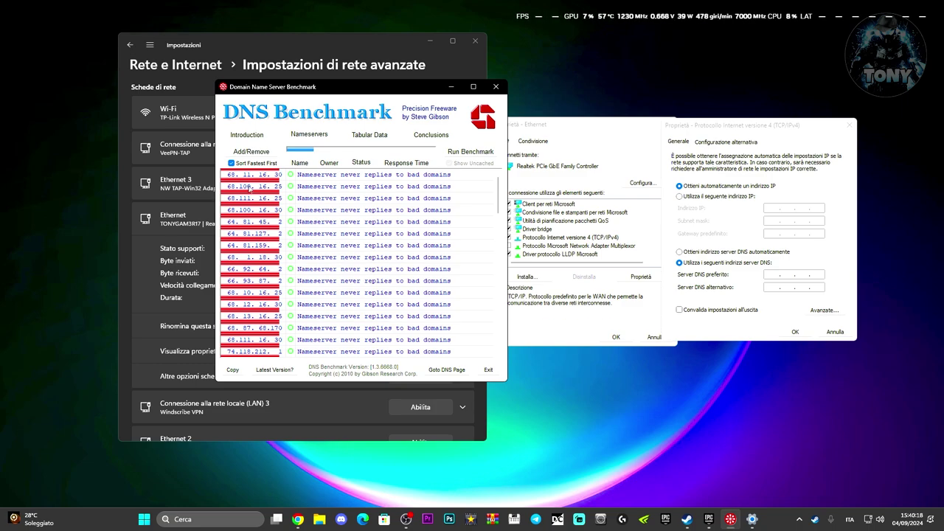
scroll(348, 280, down, 10)
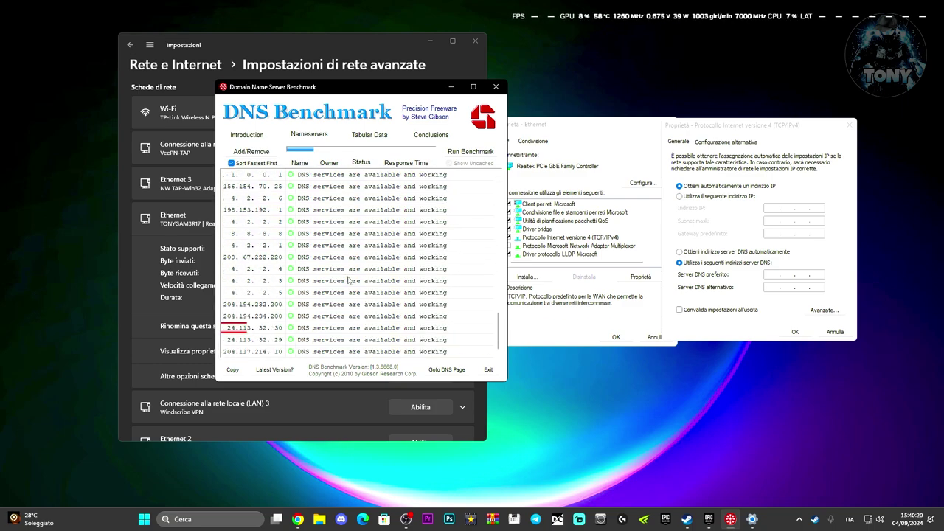
mouse_move(307, 167)
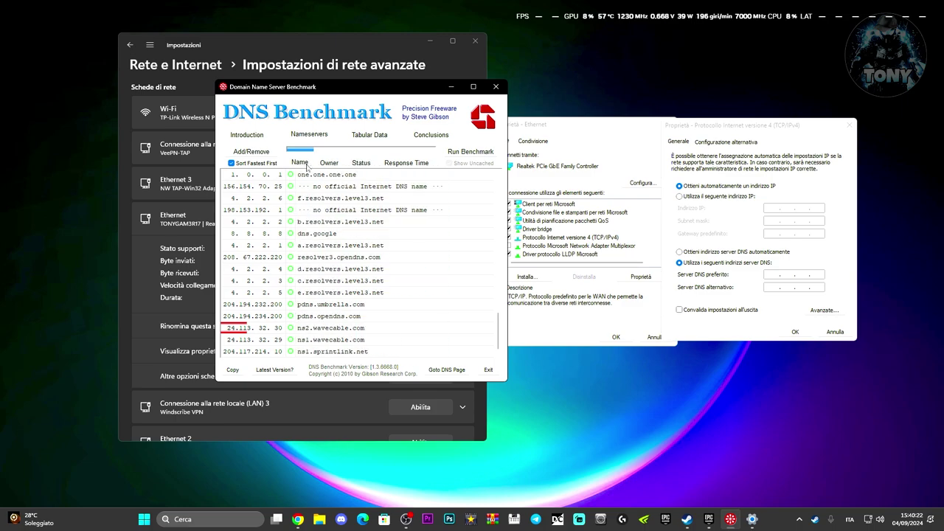
mouse_move(384, 165)
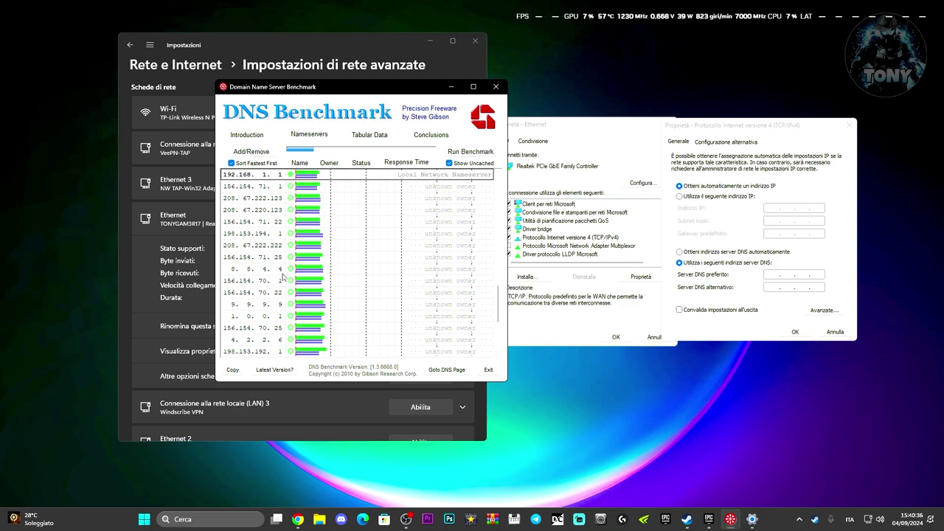
scroll(283, 276, up, 4)
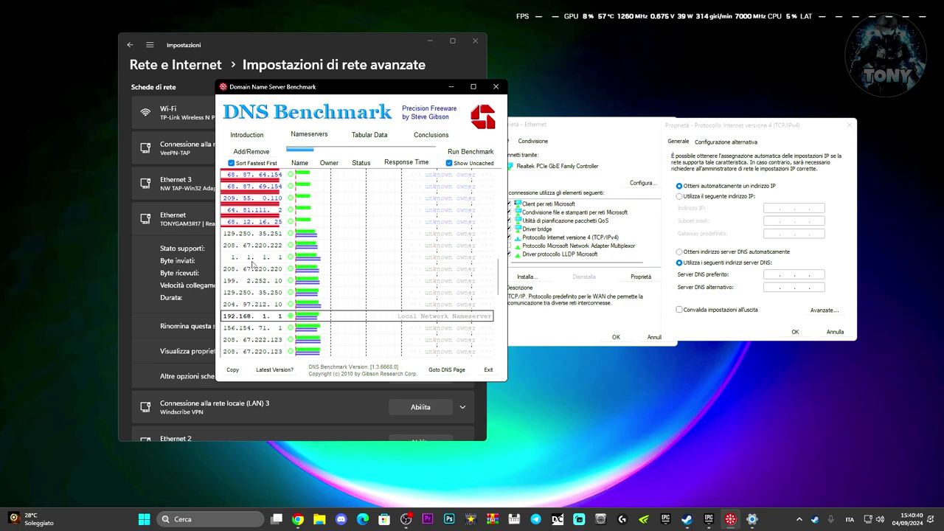
scroll(280, 262, down, 4)
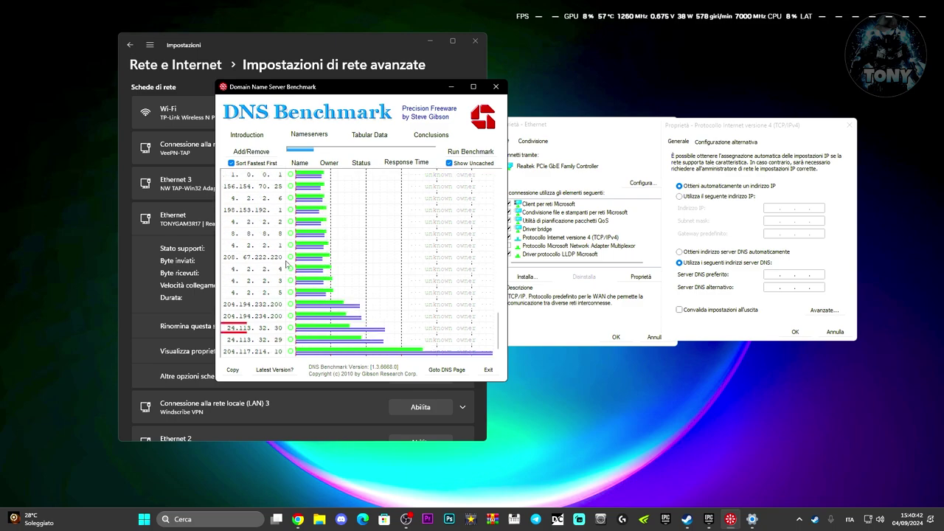
scroll(305, 252, up, 1)
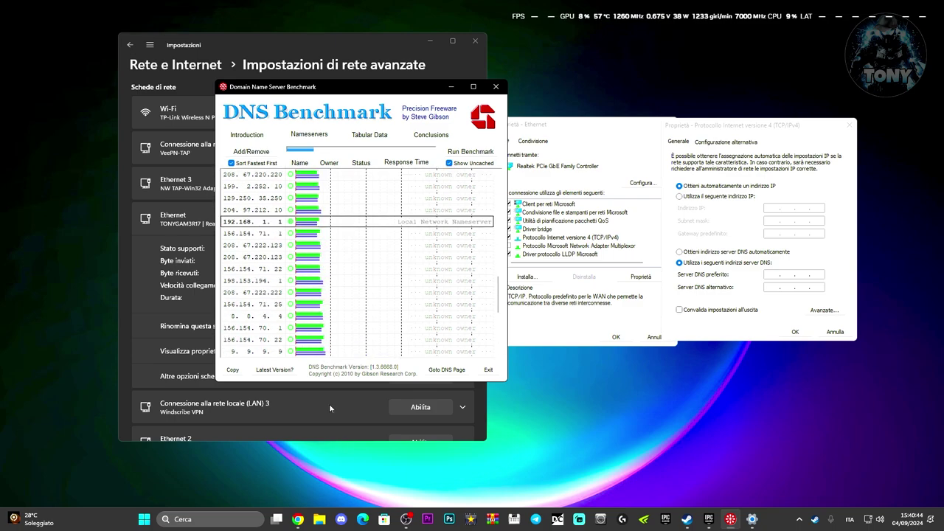
Step: Look up Cloudflare's DNS servers in Chrome and enter 1.1.1.1 as the preferred and 1.0.0.1 as the alternate DNS server
click(297, 519)
scroll(389, 295, down, 4)
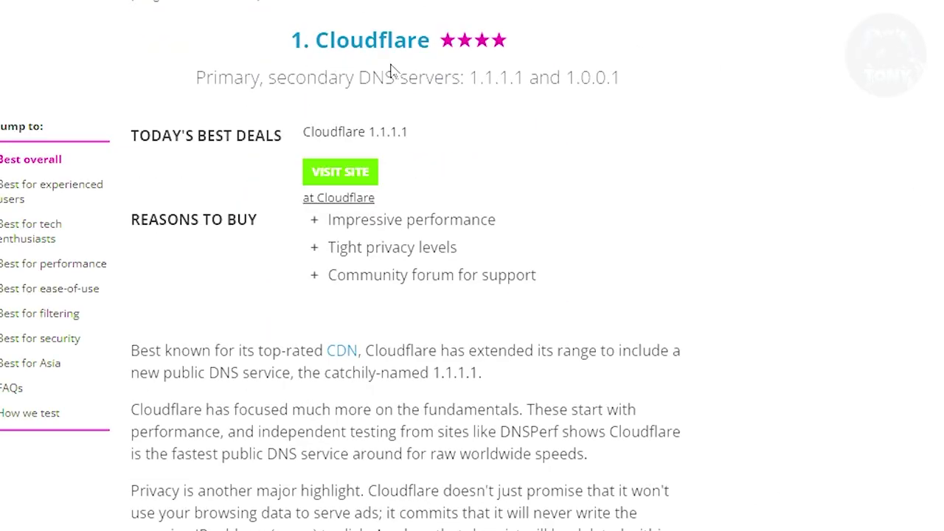
drag(470, 77, 524, 77)
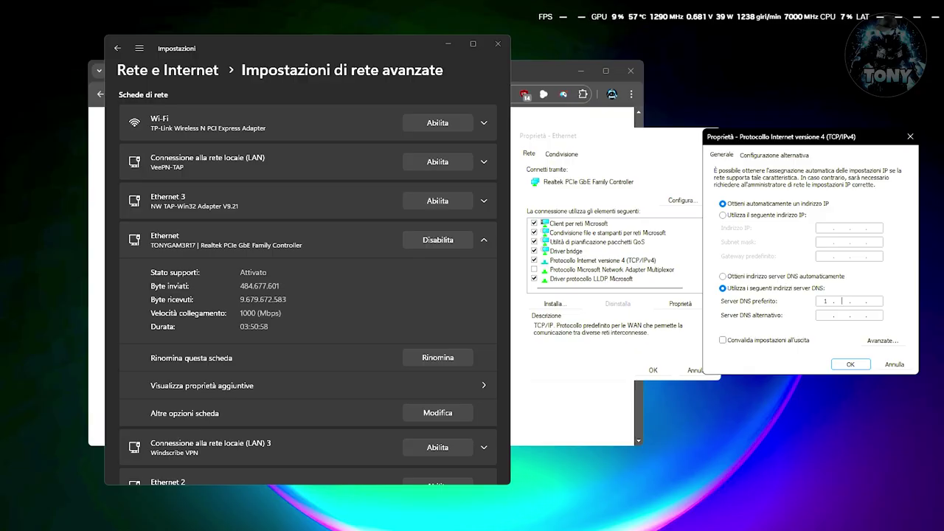
text(1.1.1.1)
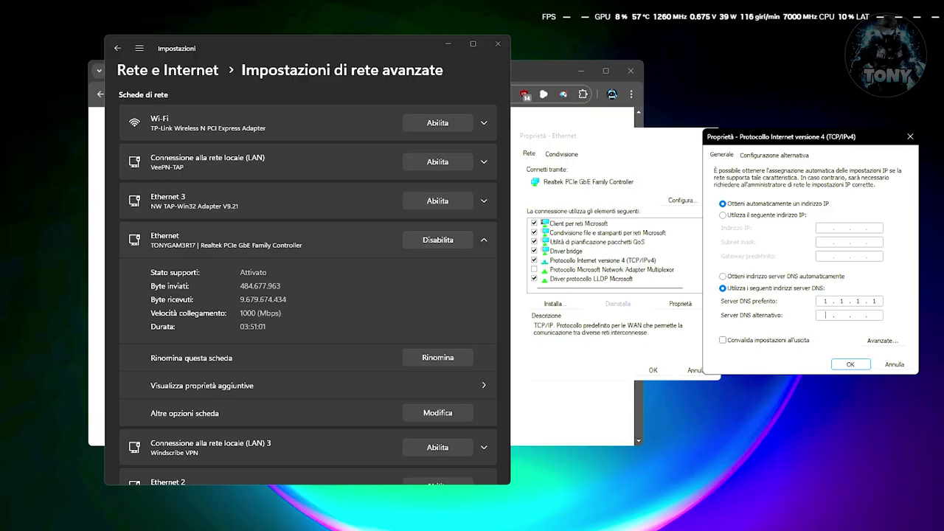
key(Tab)
text(1)
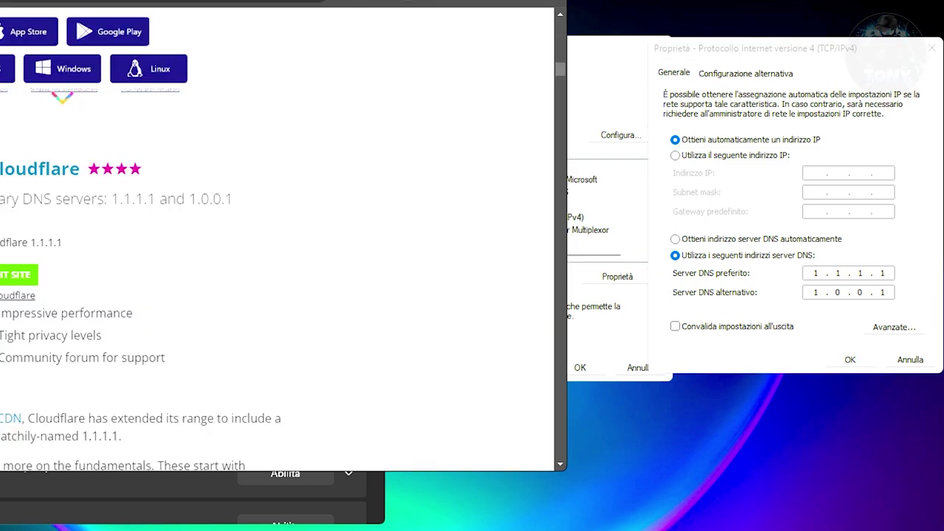
Step: Look through the other public DNS providers in the web article, then return to the DNS Benchmark results
scroll(363, 277, down, 15)
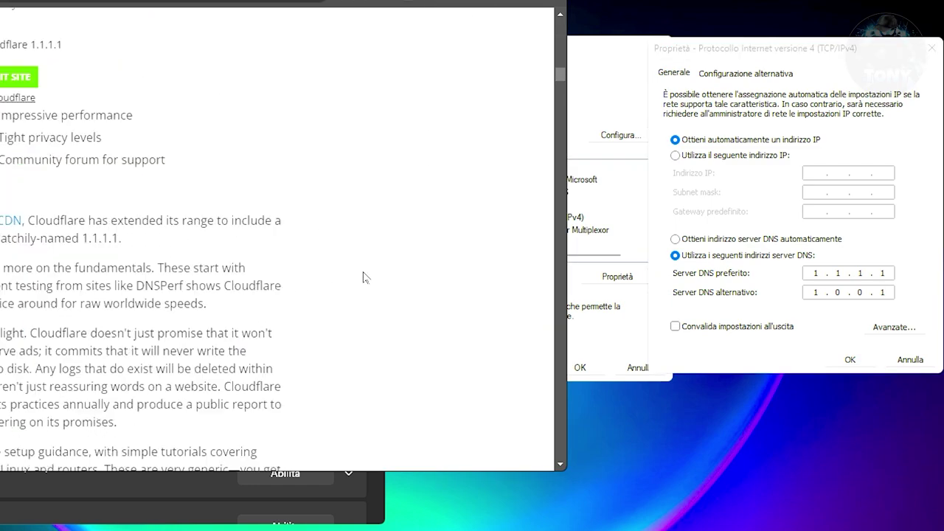
scroll(363, 277, down, 3)
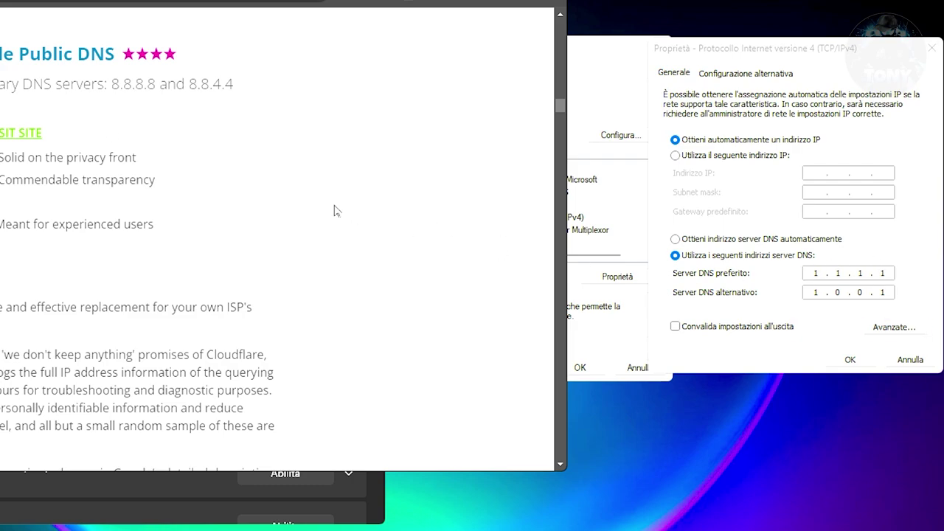
scroll(334, 211, down, 10)
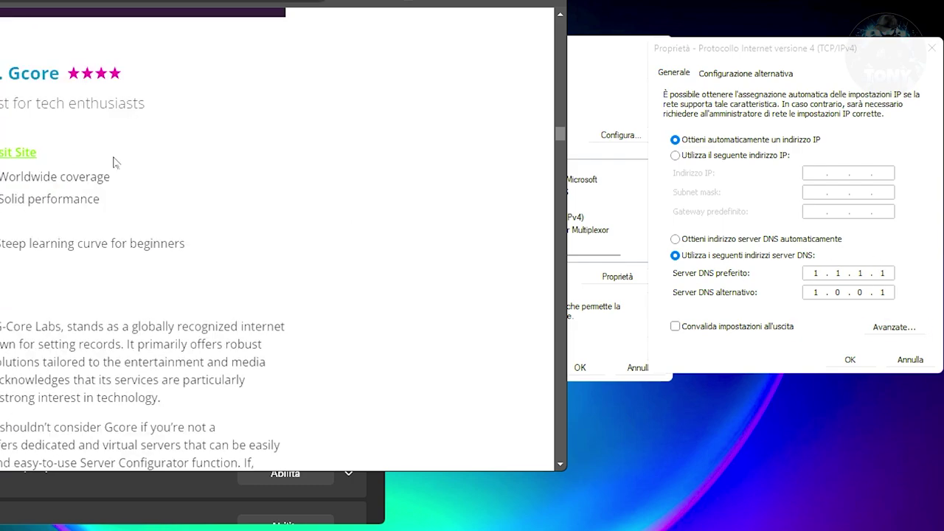
scroll(418, 247, down, 15)
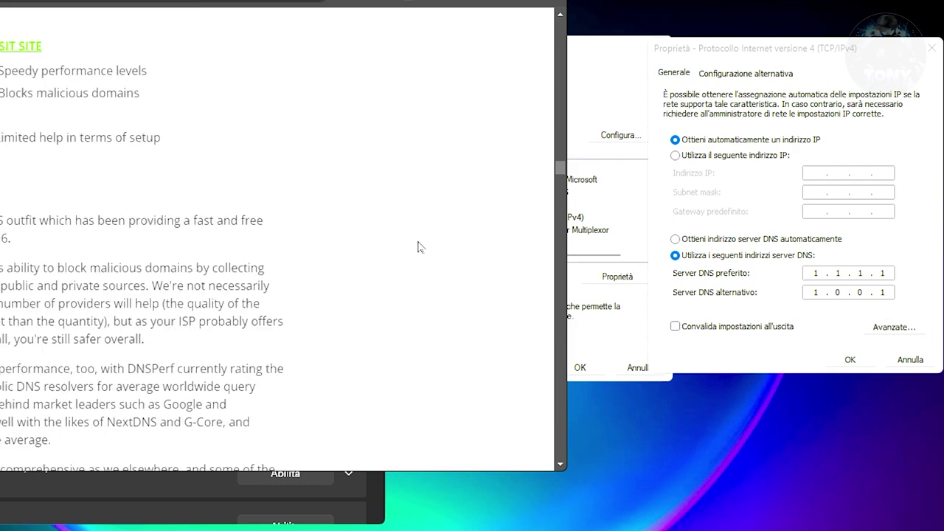
scroll(417, 247, down, 5)
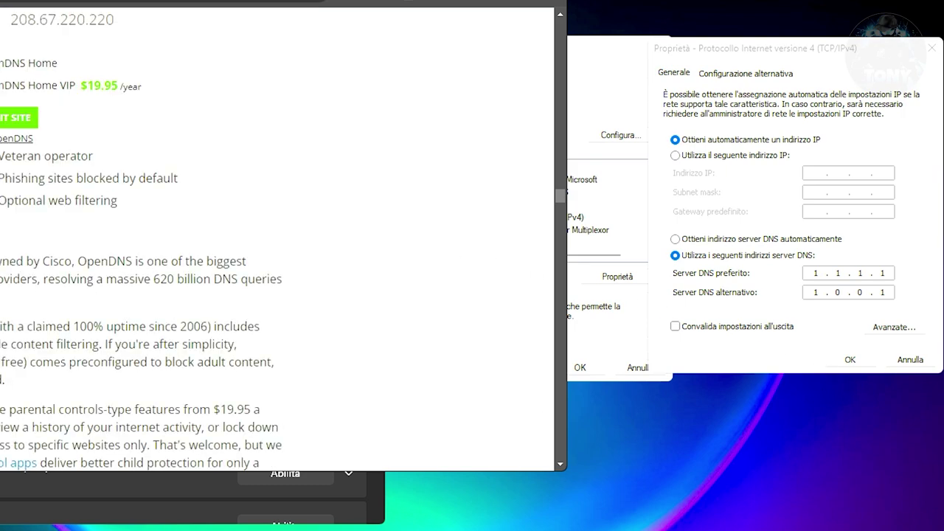
key(alt+Tab)
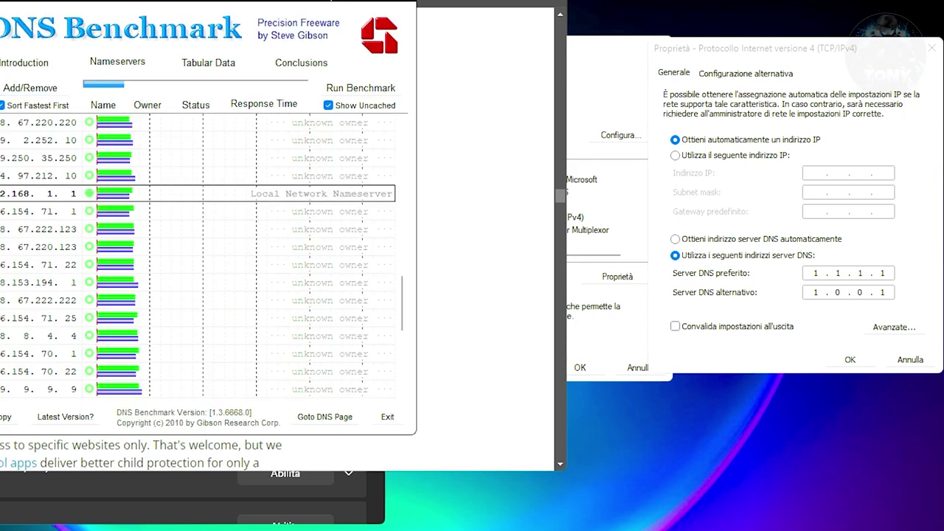
Step: Set the IPv4 properties to obtain the DNS server address automatically, apply them, and close the Ethernet properties and Settings windows
key(alt+Tab)
key(alt+Tab)
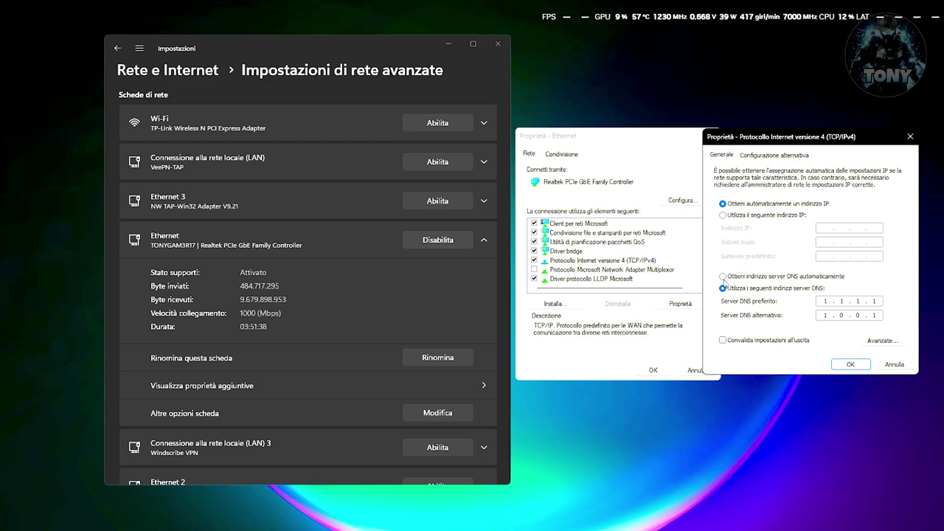
click(675, 239)
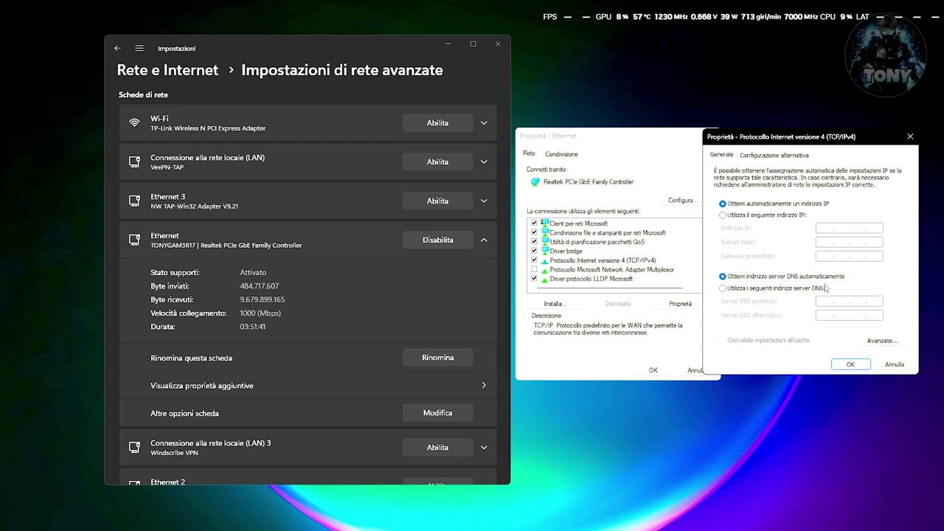
click(849, 364)
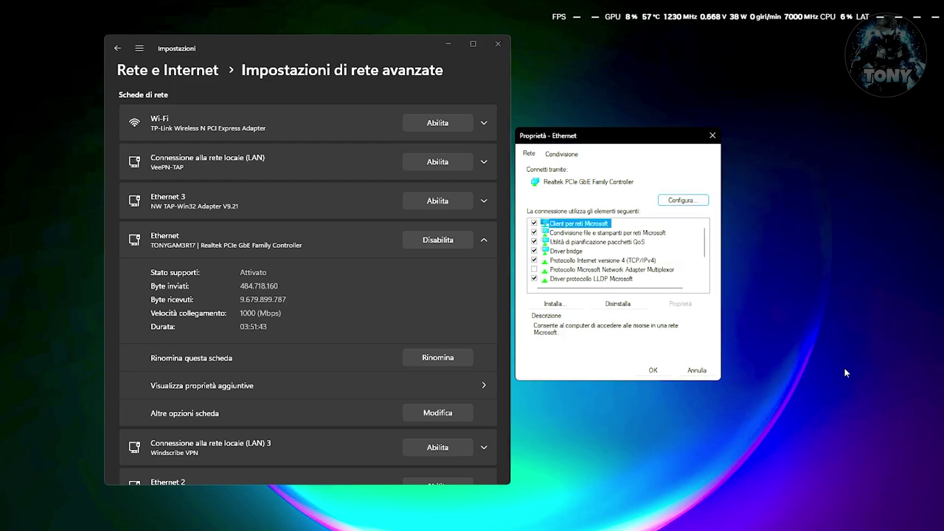
click(711, 136)
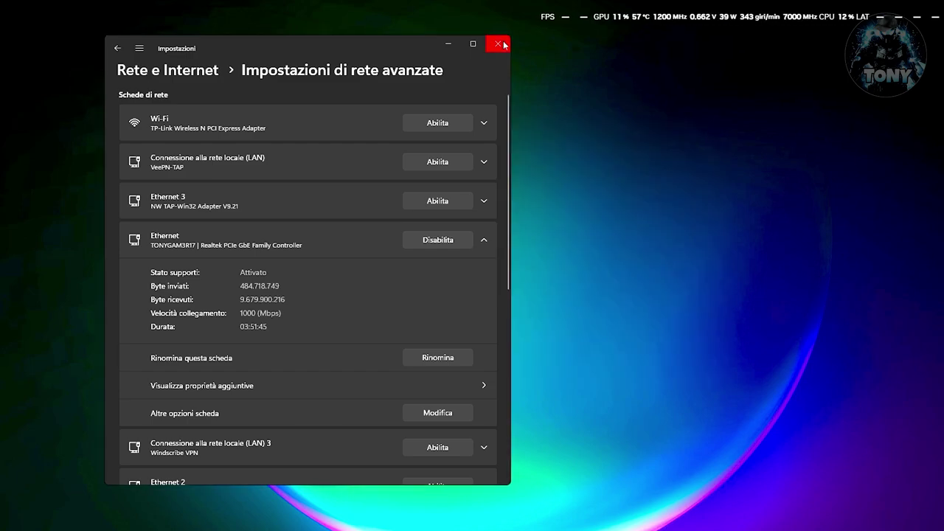
click(492, 48)
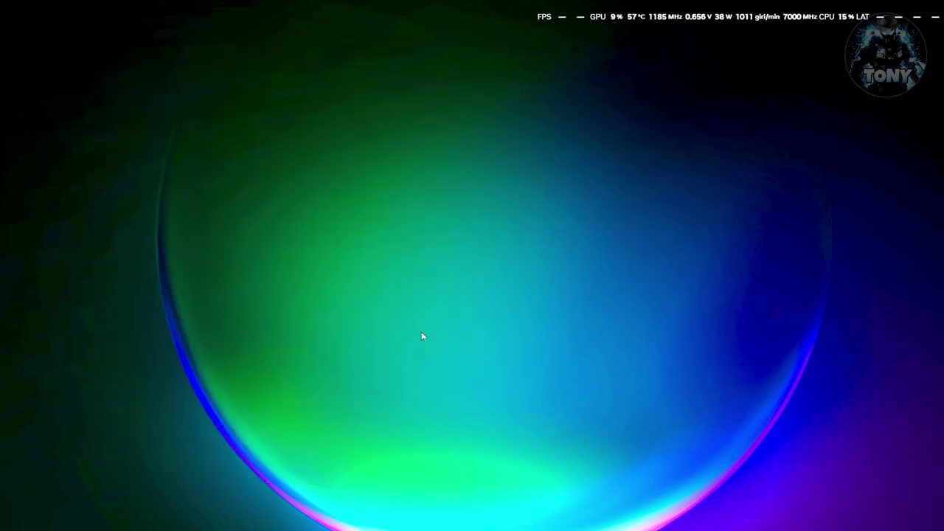
Step: Open Device Manager (Gestione dispositivi) with the network adapters category (Schede di rete) expanded
key(super+x)
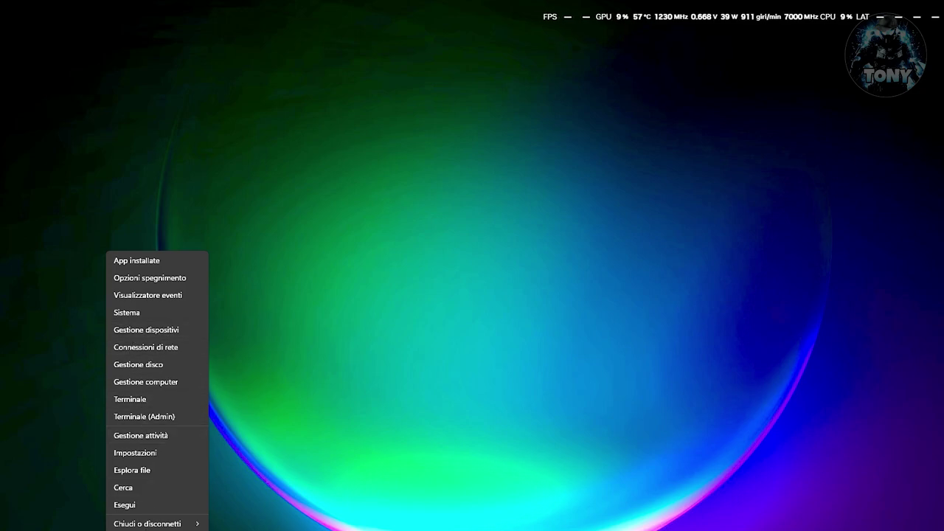
click(136, 332)
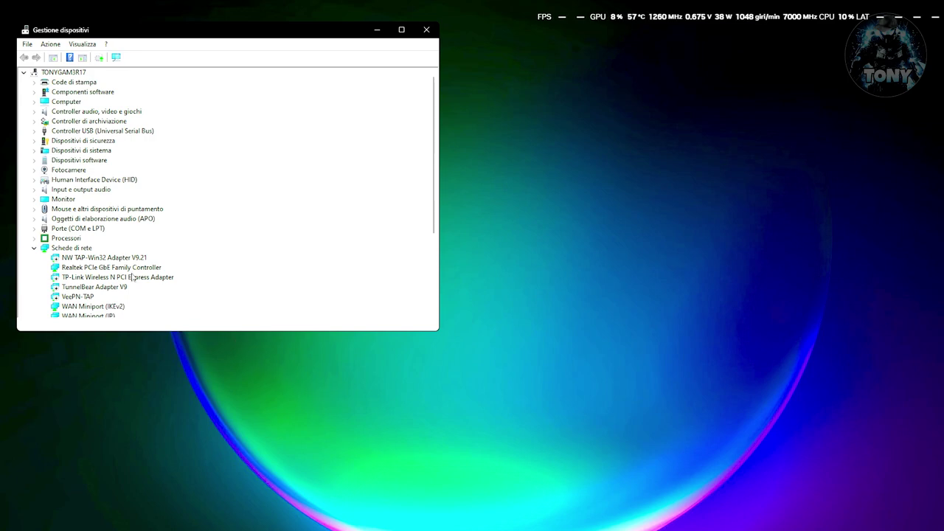
Step: Open the list of compatible drivers available on the computer for the Realtek PCIe GbE Family Controller network adapter
click(71, 248)
scroll(85, 270, down, 2)
scroll(86, 269, down, 2)
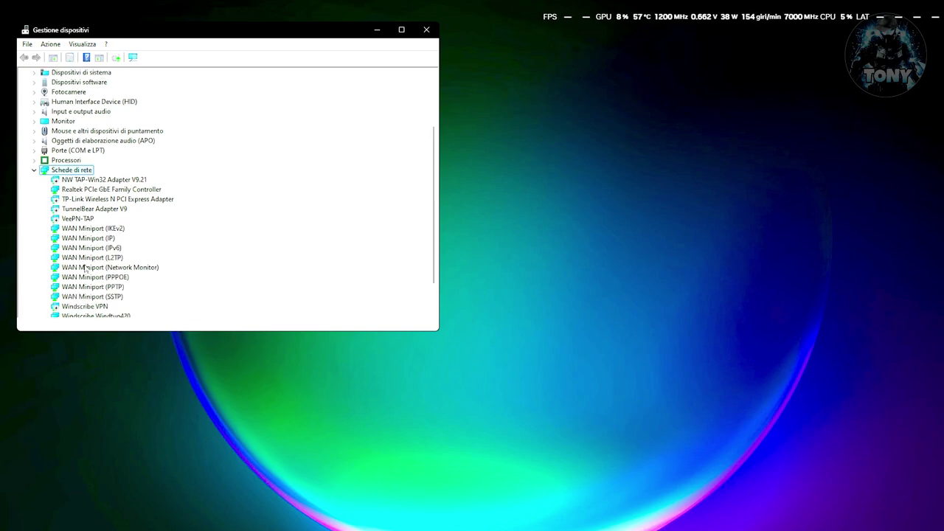
click(77, 190)
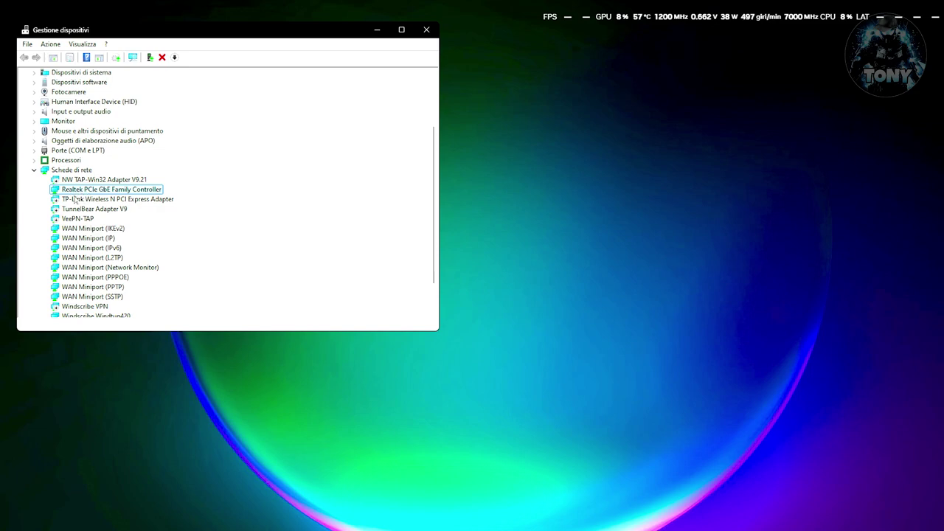
right_click(76, 199)
click(103, 200)
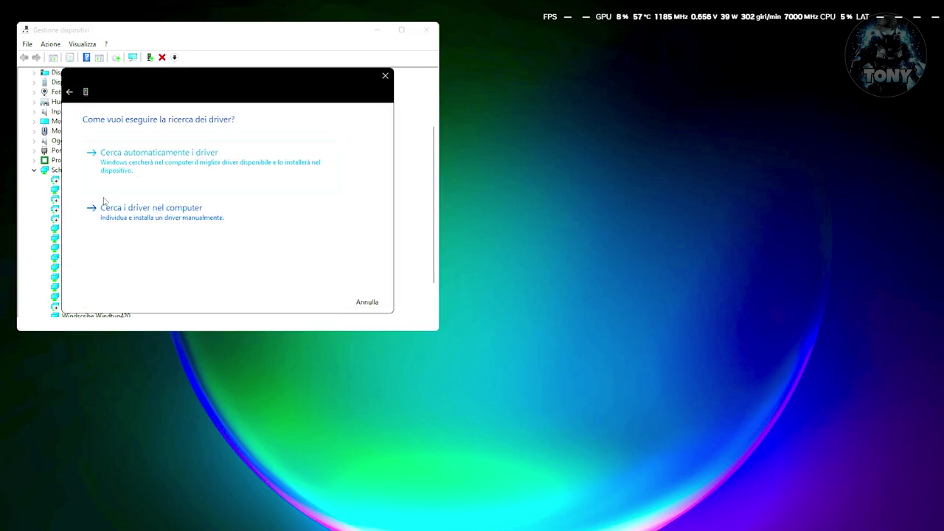
click(190, 220)
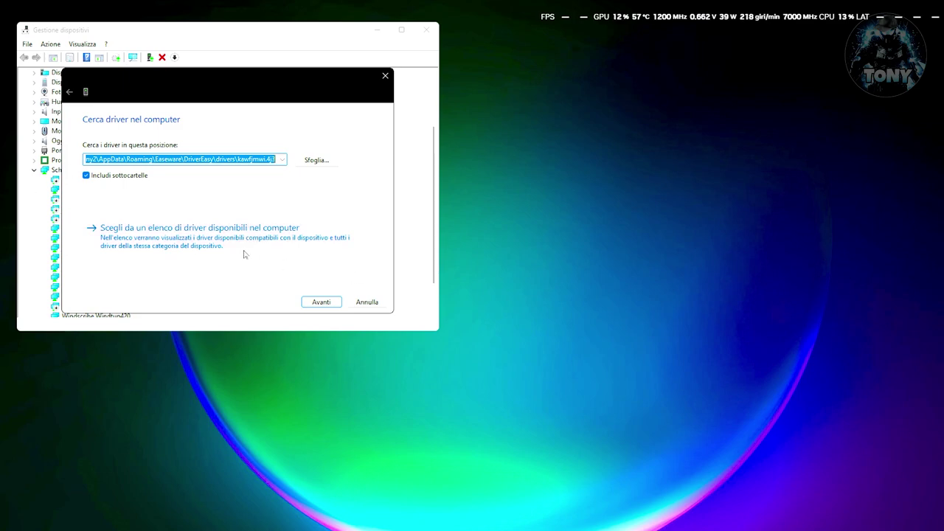
click(228, 230)
drag(196, 89, 579, 97)
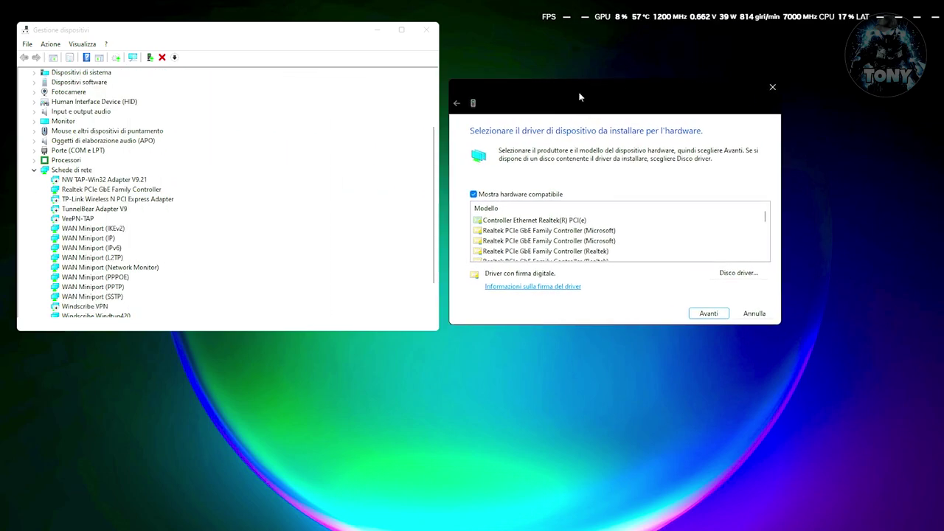
Step: Select the Controller Ethernet Realtek(R) PCI(e) driver, then close the driver wizard and Device Manager without installing it
click(511, 223)
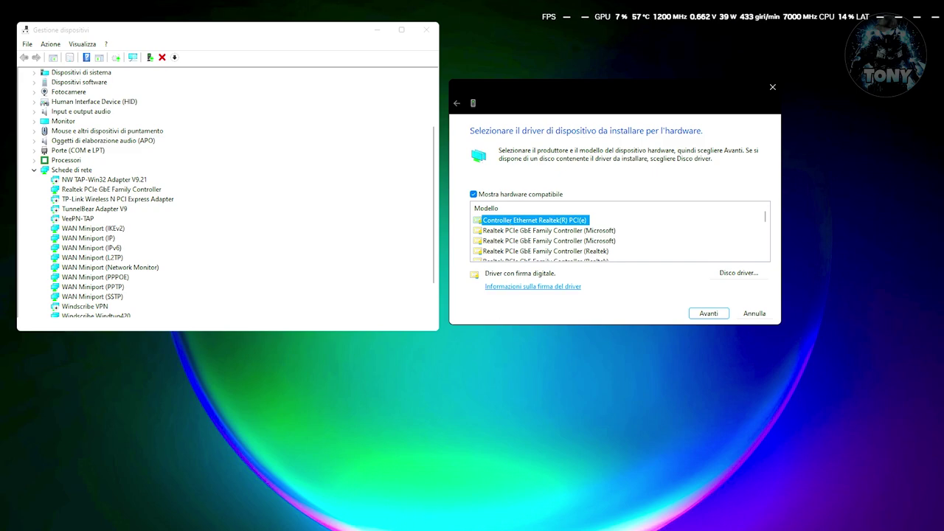
mouse_move(600, 90)
mouse_down()
mouse_move(587, 89)
mouse_move(600, 90)
mouse_up()
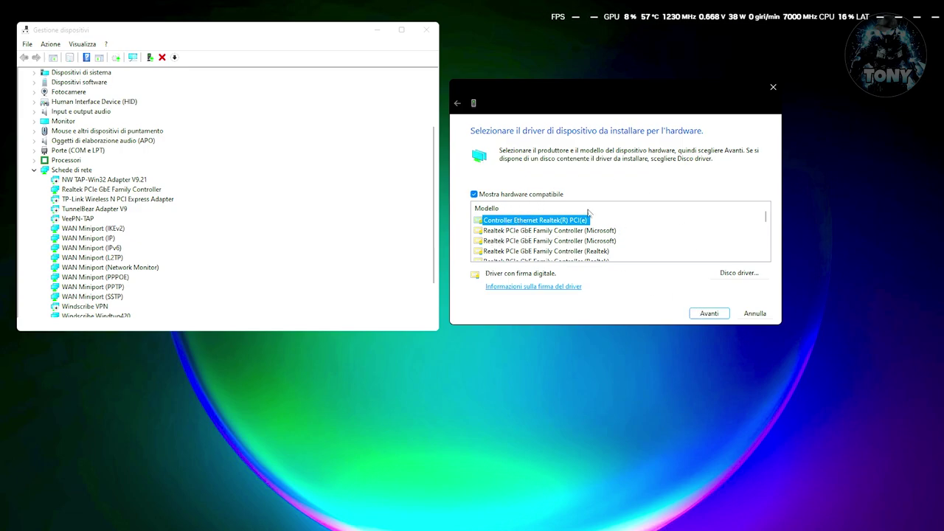
click(771, 88)
click(426, 30)
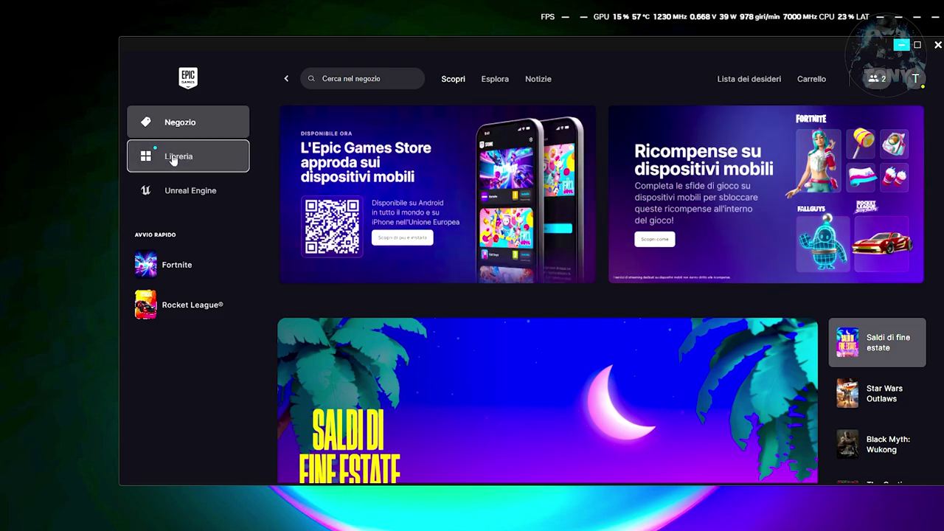
Step: Open the Epic Games Launcher library, switch to Fortnite and show its game settings (Partita)
click(172, 157)
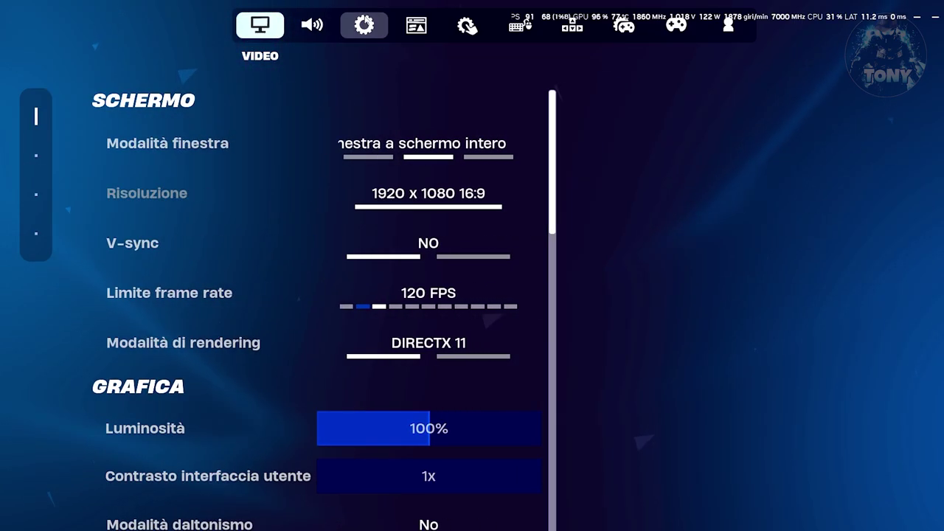
click(363, 24)
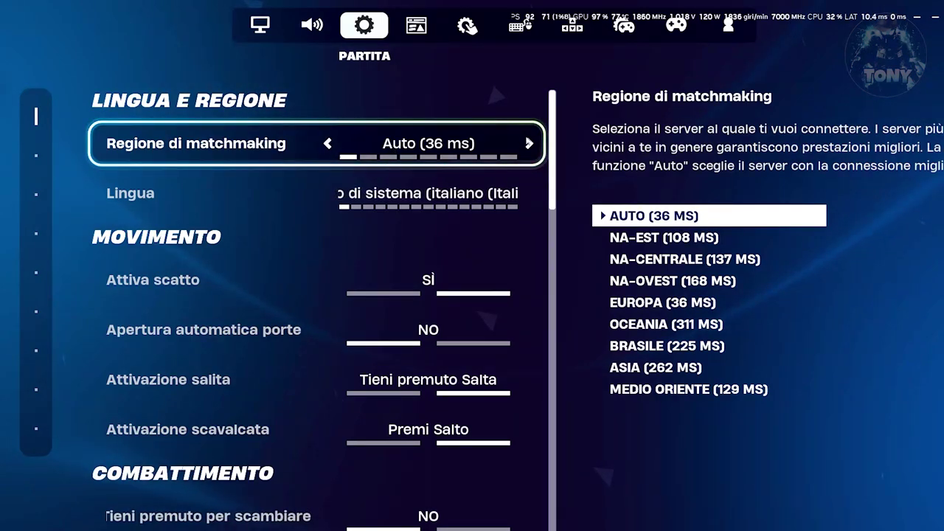
Step: Step the matchmaking region (Regione di matchmaking) through the available servers, from NA-Est past Europa and Brasile to Medio Oriente
click(528, 144)
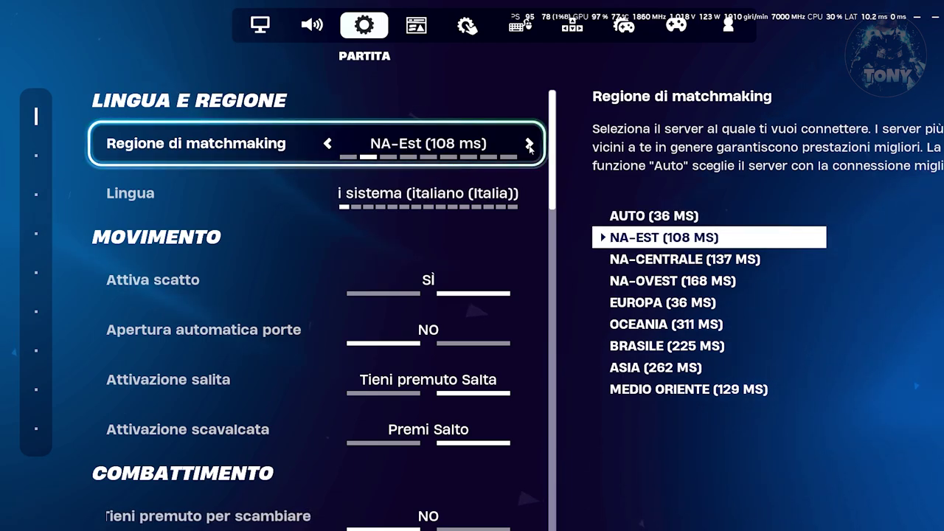
click(528, 145)
click(529, 145)
click(528, 145)
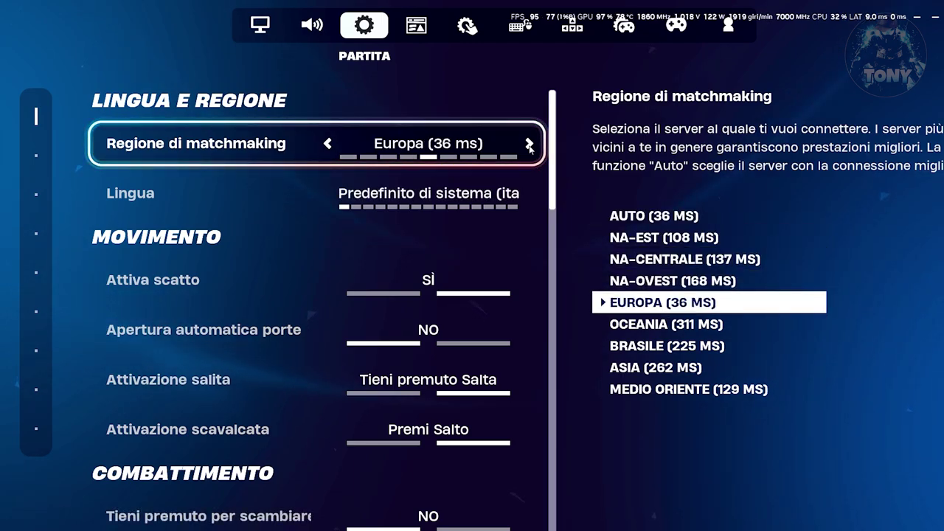
click(529, 145)
click(332, 146)
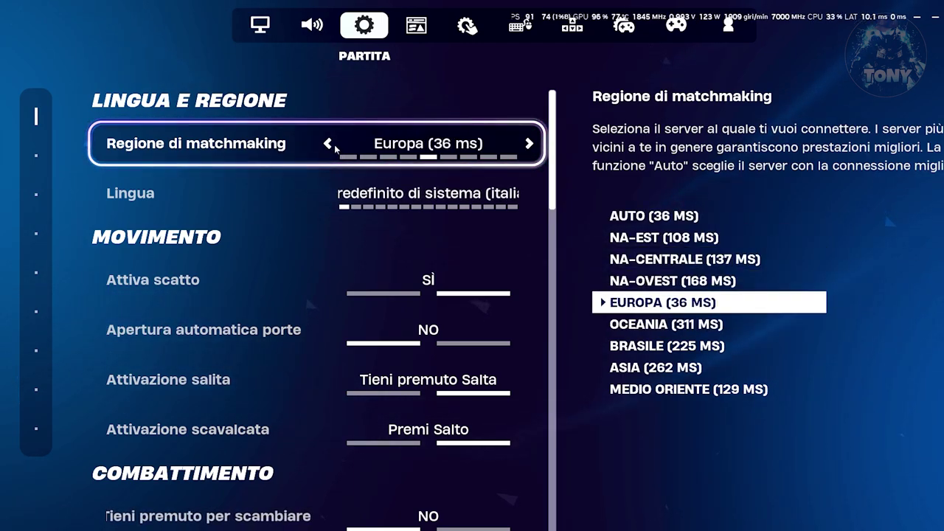
click(529, 145)
click(528, 144)
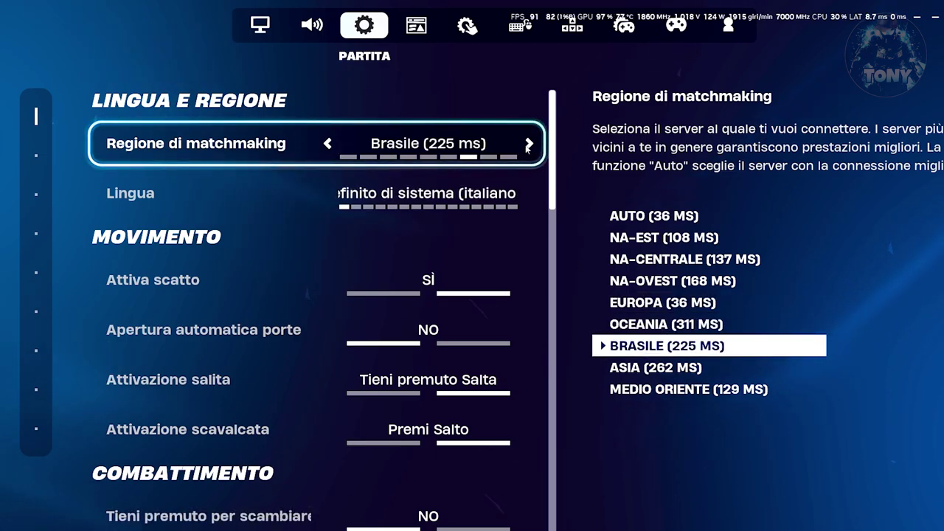
click(529, 144)
click(528, 145)
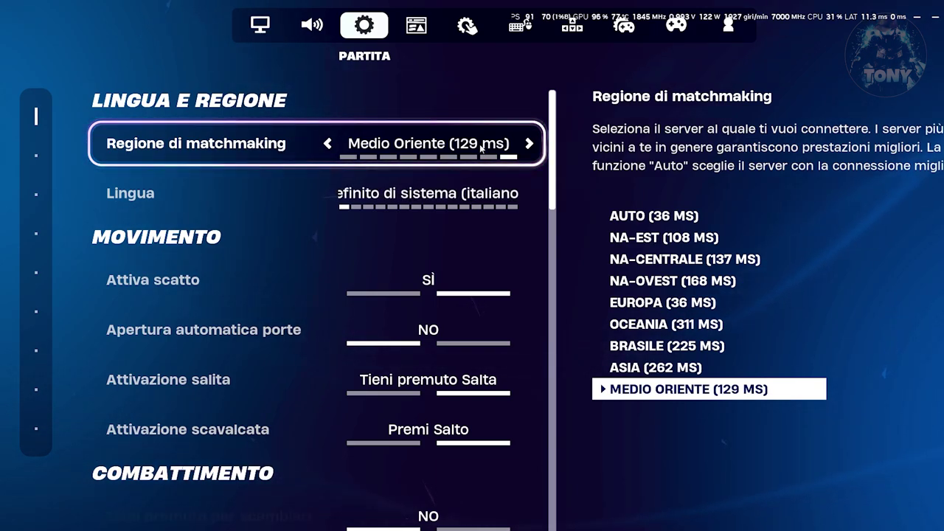
key(Left)
key(Right)
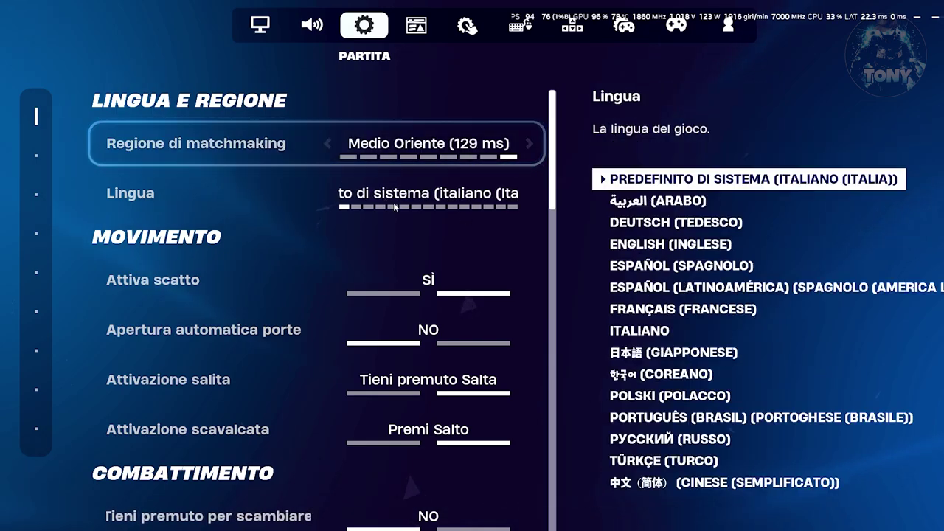
Step: Return to the video settings and exit the settings to the lobby without saving the changes
click(261, 29)
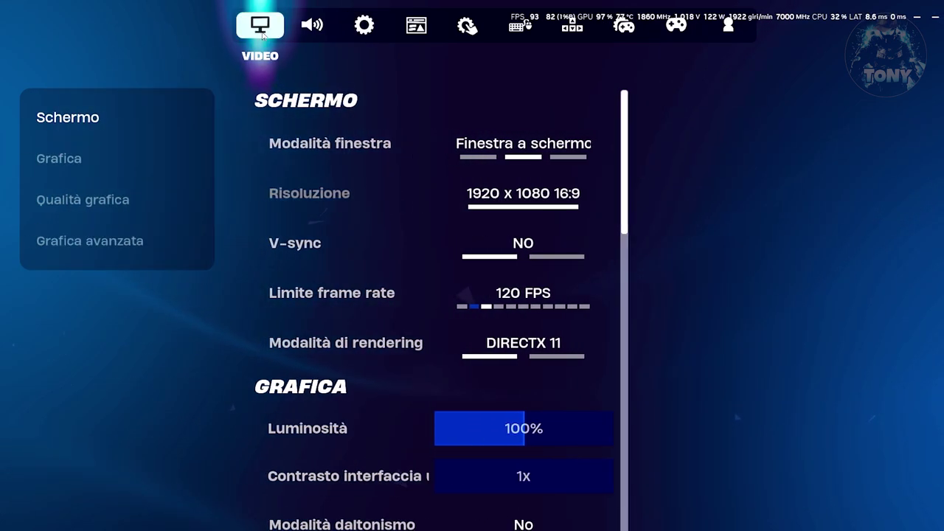
key(Escape)
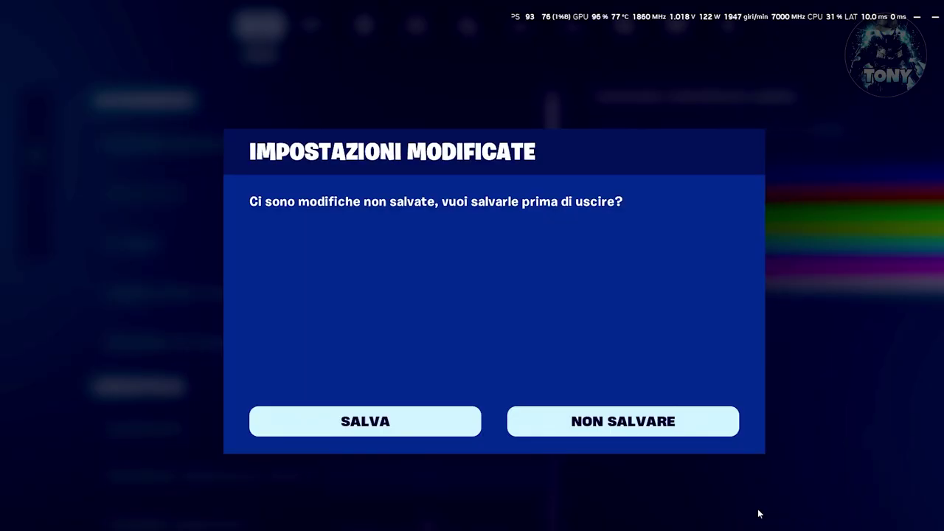
click(588, 422)
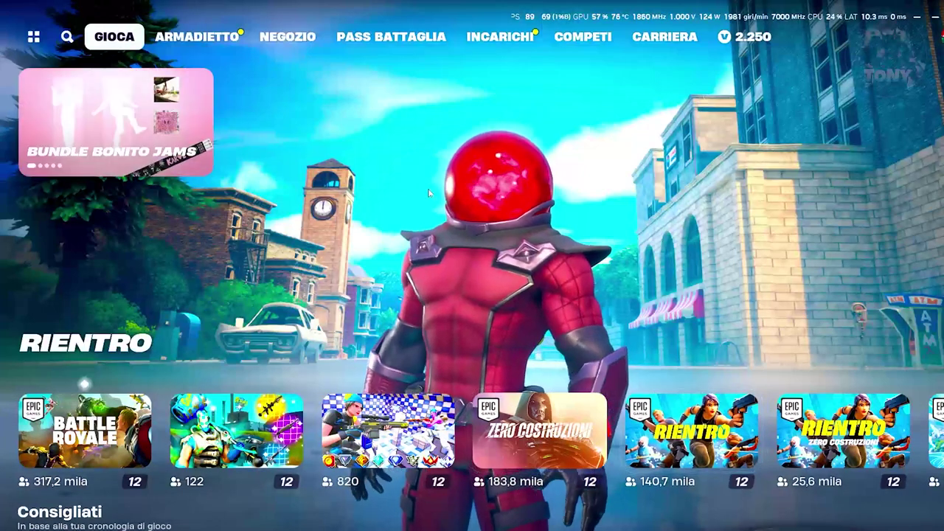